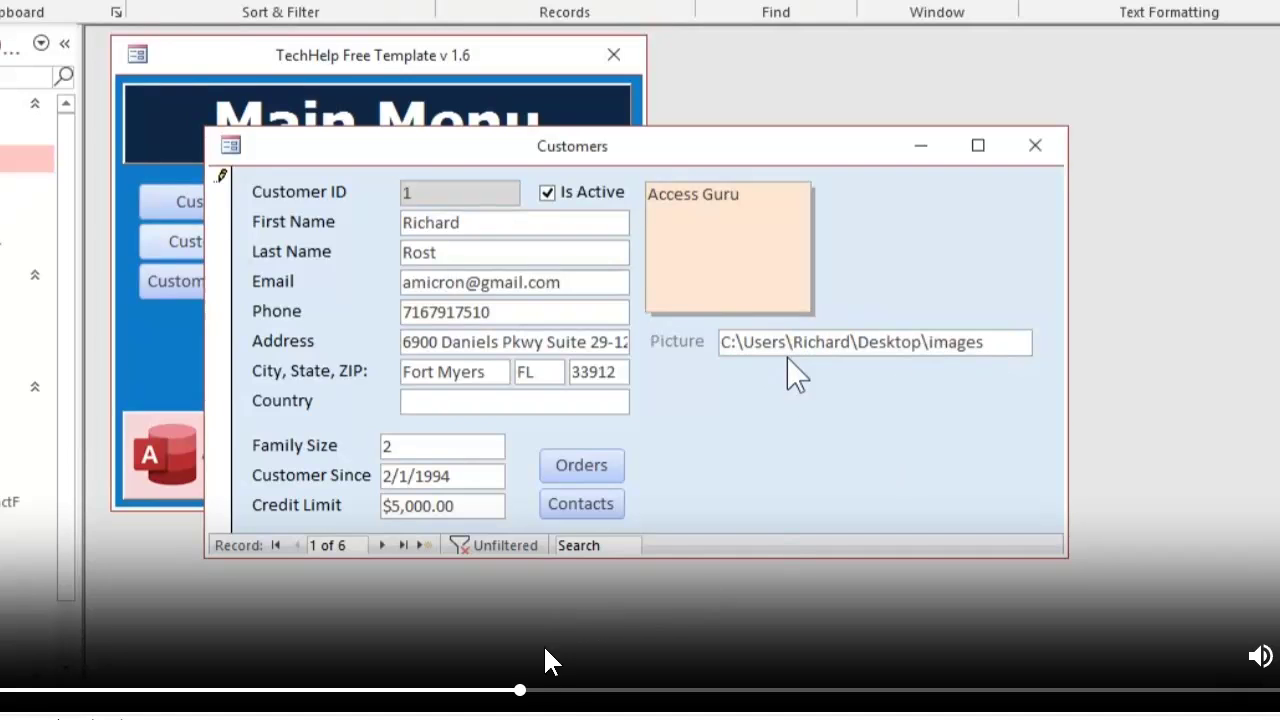
pyautogui.click(556, 692)
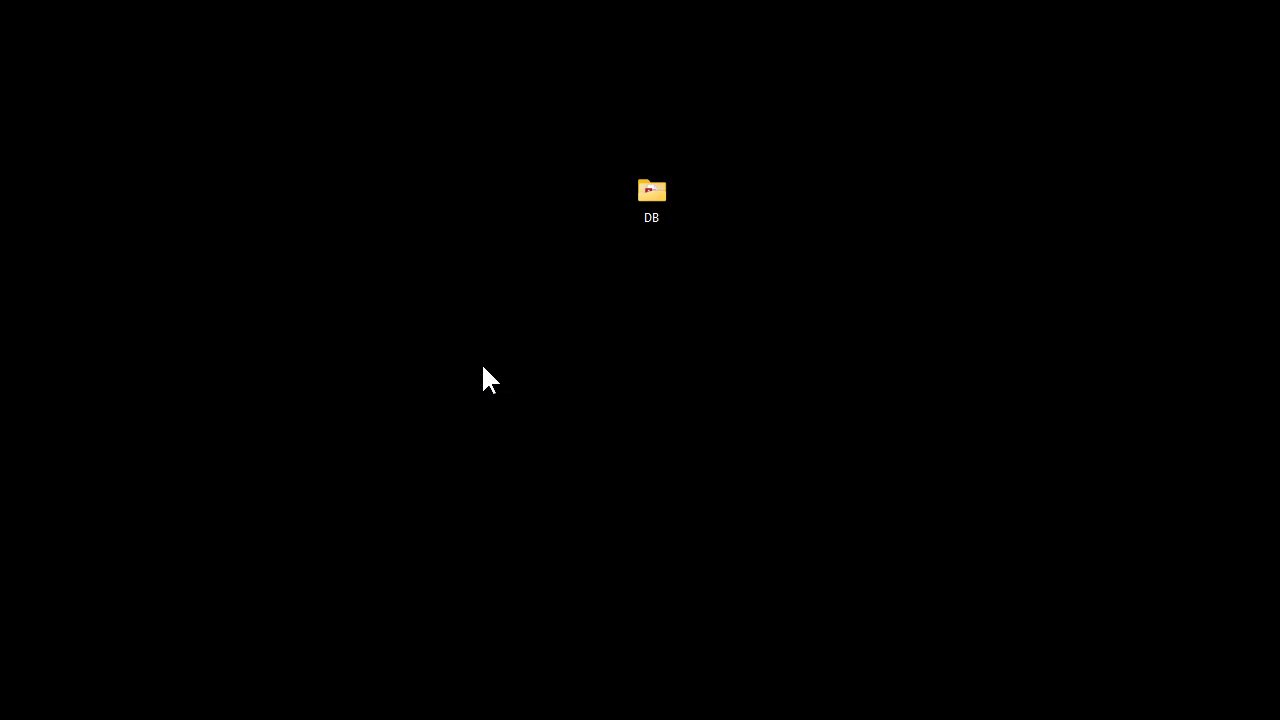
# Step: Look through the pictures in the images subfolder of the desktop's DB folder and return to the DB folder
pyautogui.doubleClick(660, 192)
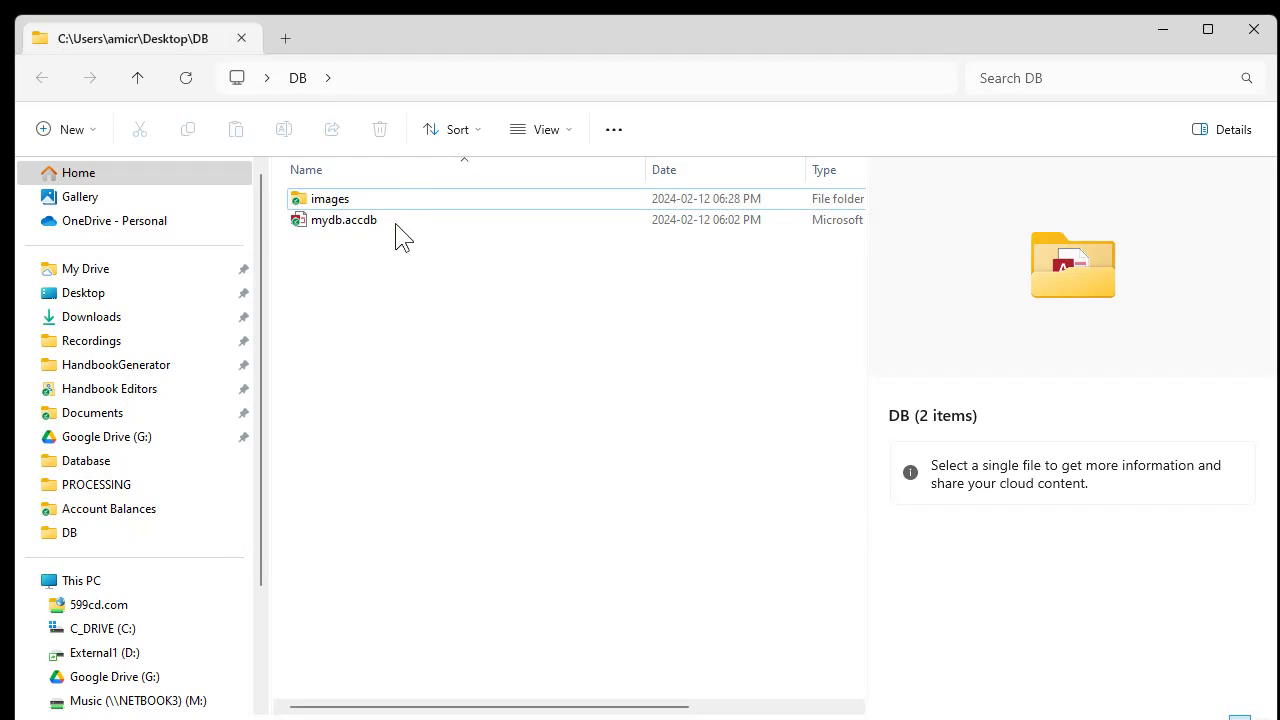
pyautogui.doubleClick(350, 196)
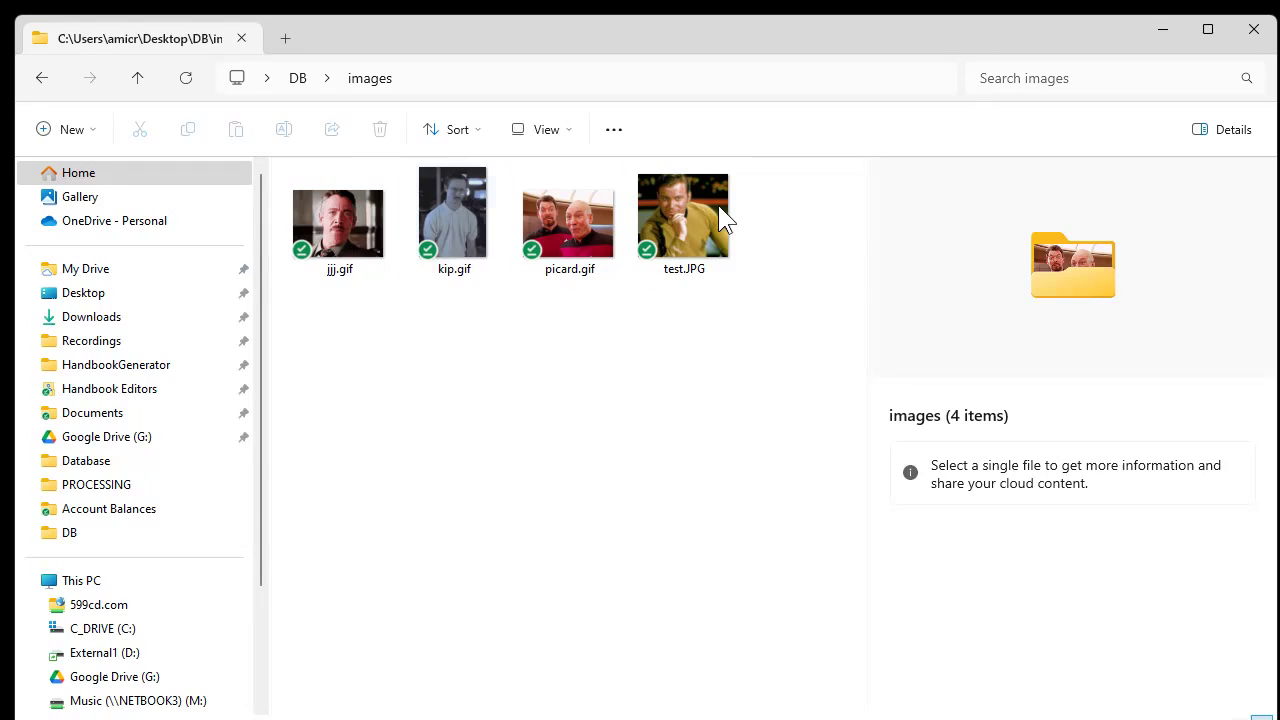
pyautogui.click(306, 77)
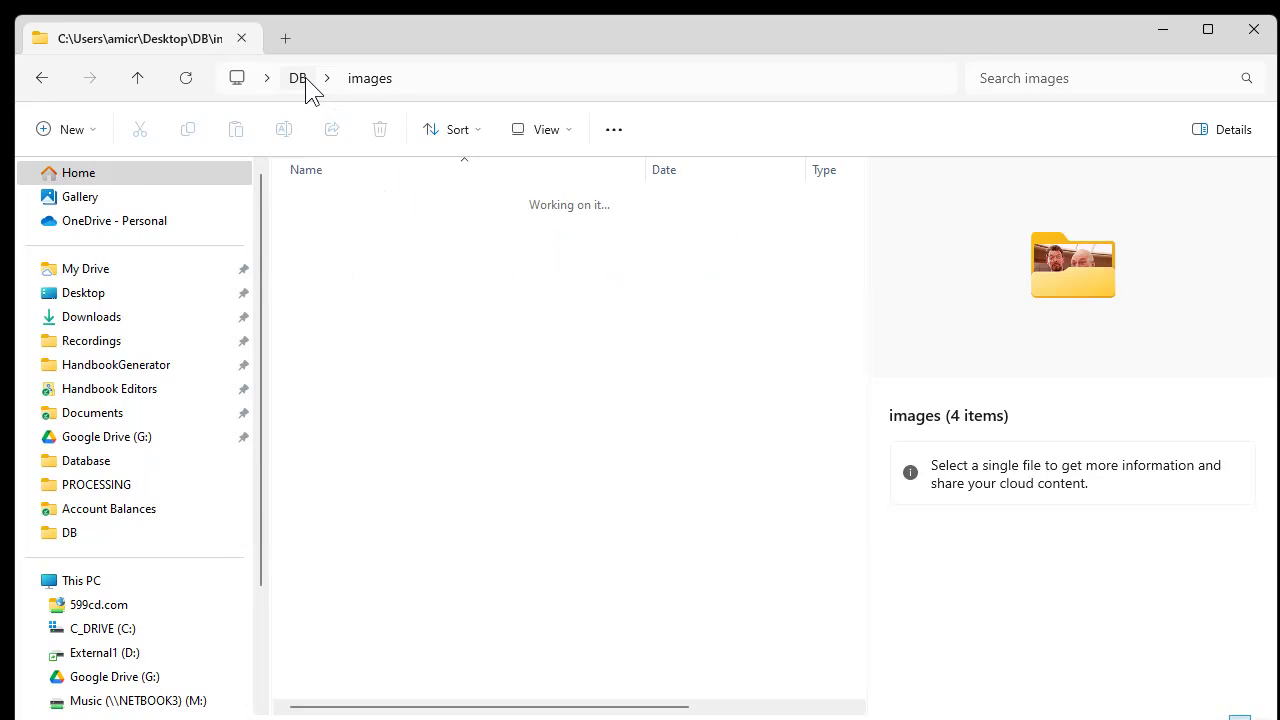
# Step: Open the mydb.accdb database from the DB folder
pyautogui.click(399, 220)
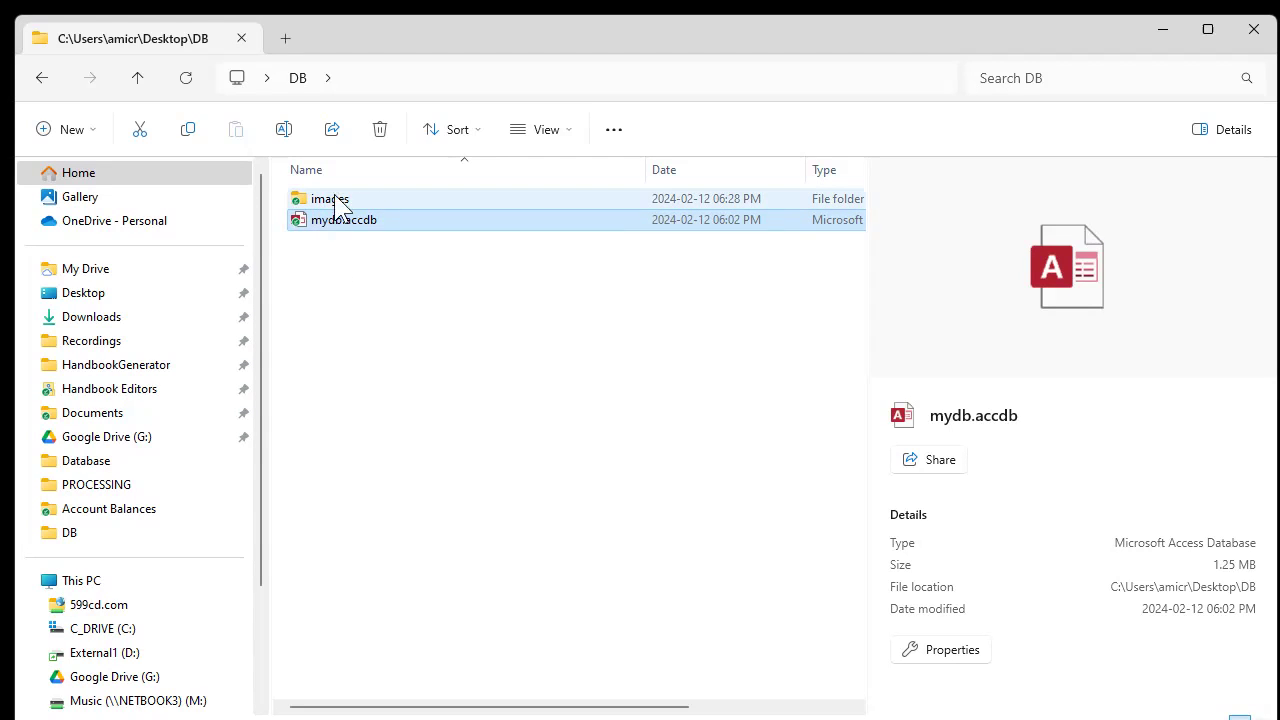
pyautogui.moveTo(362, 201)
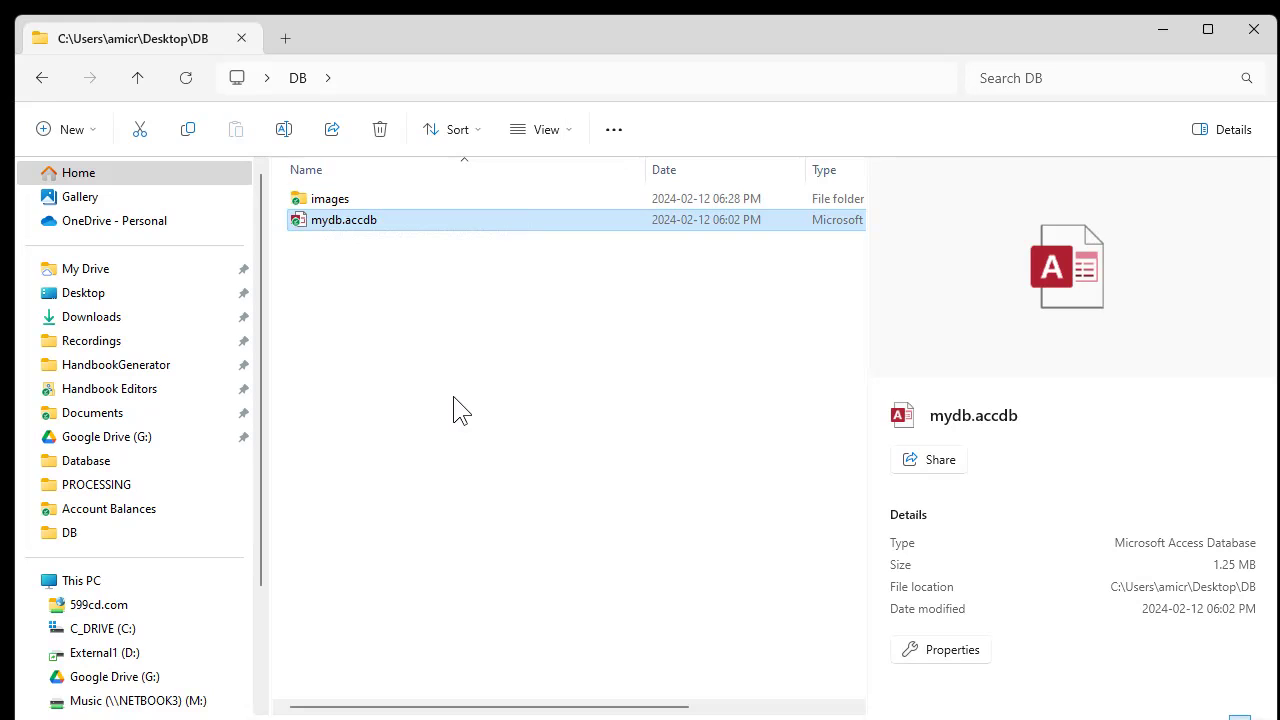
pyautogui.doubleClick(362, 226)
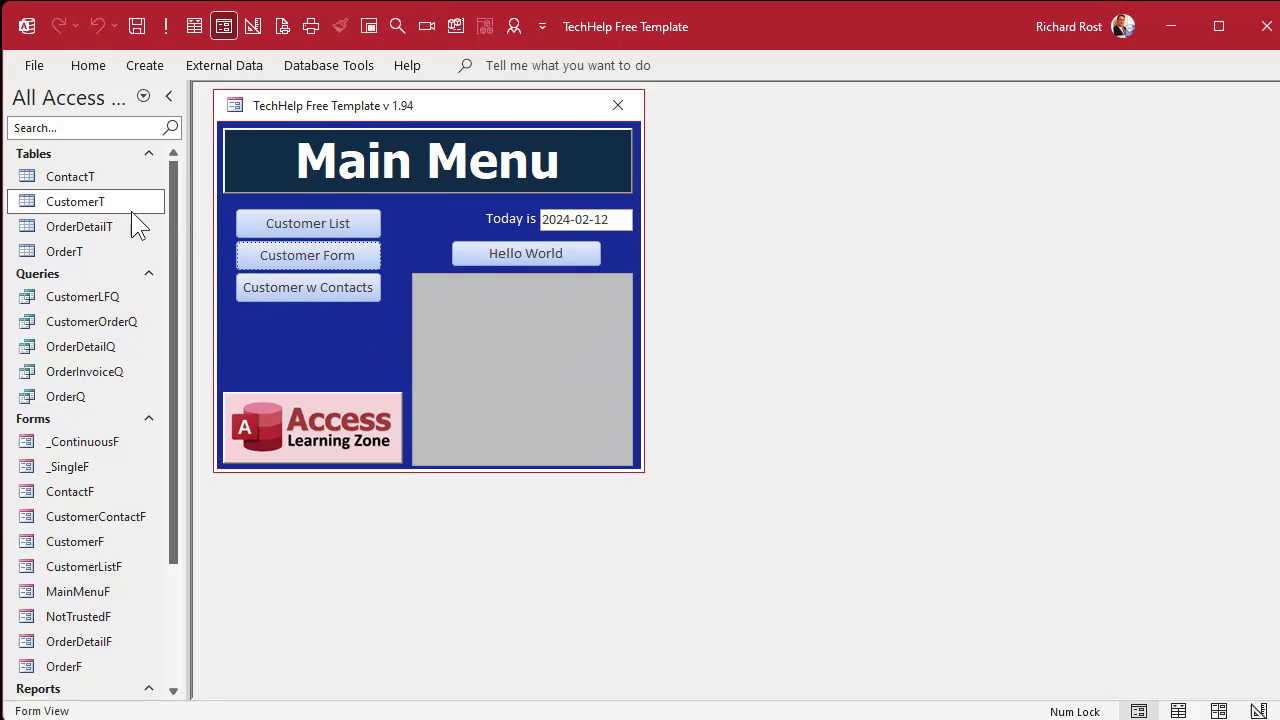
# Step: Add a Short Text field named ProfilePicture after IsActive in the CustomerT table design, save the table and close it
pyautogui.rightClick(77, 207)
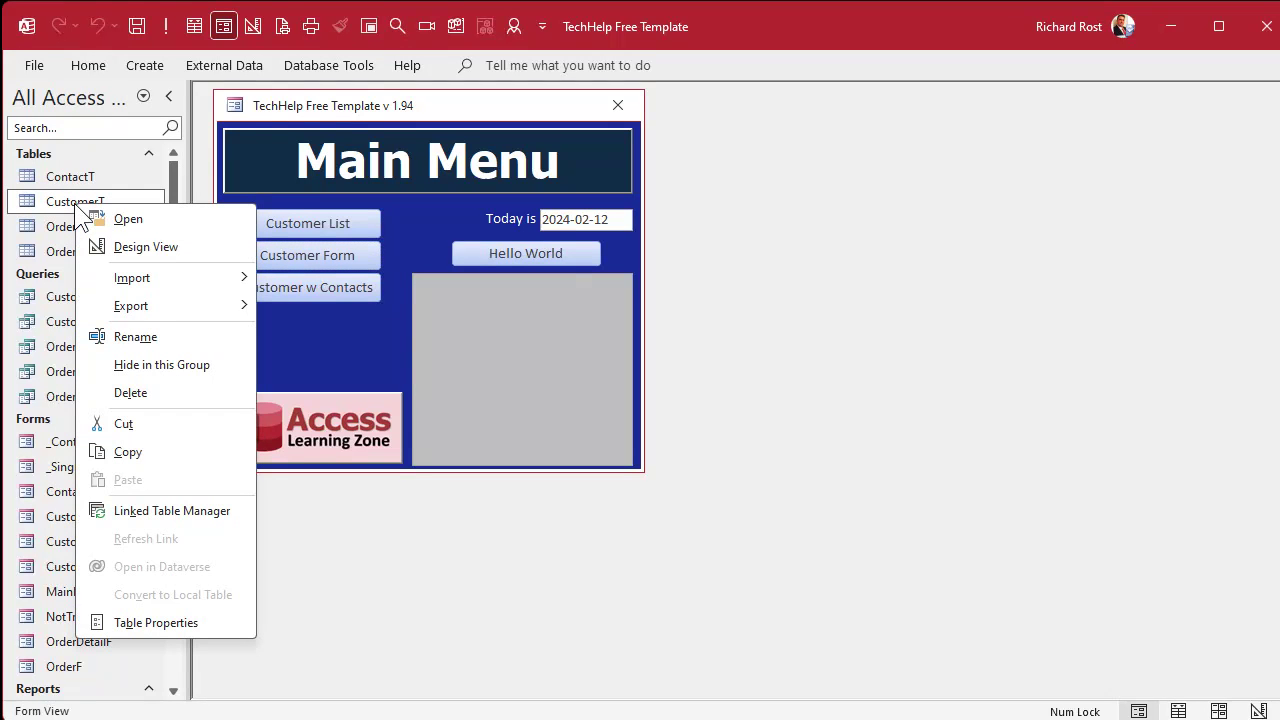
pyautogui.click(132, 247)
pyautogui.scroll(-3, 349, 276)
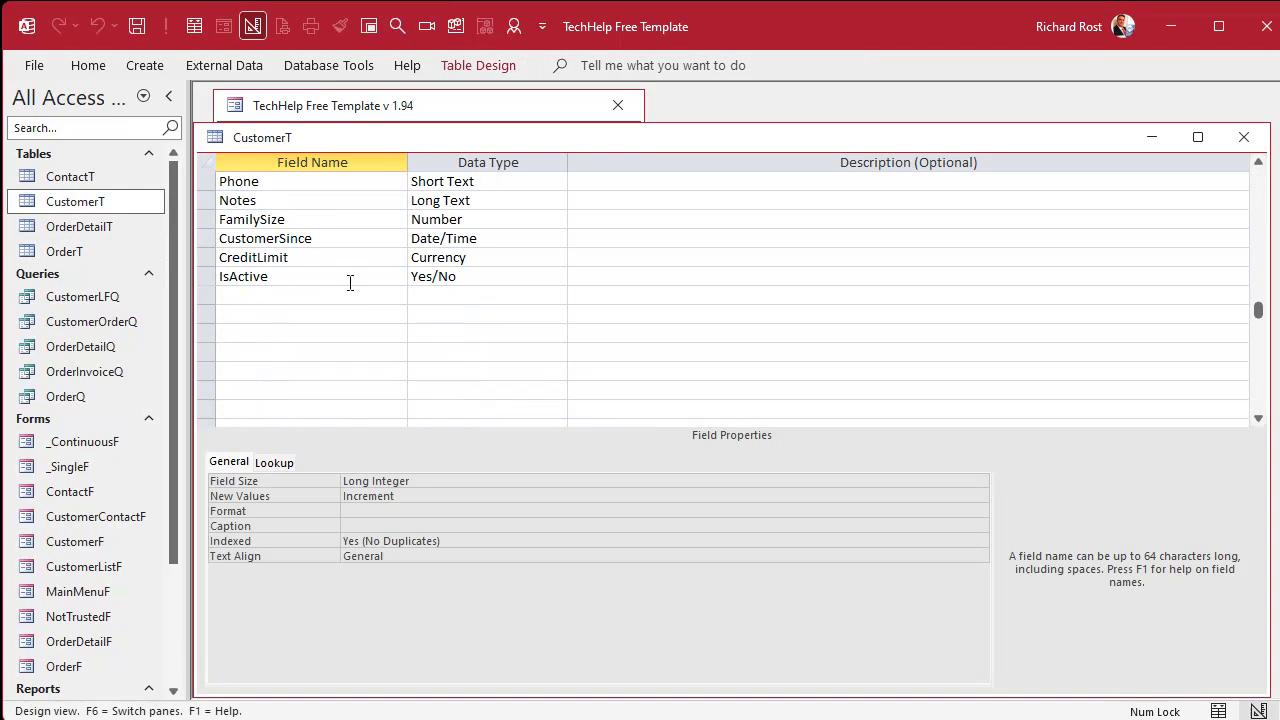
pyautogui.click(290, 297)
pyautogui.write('Prof')
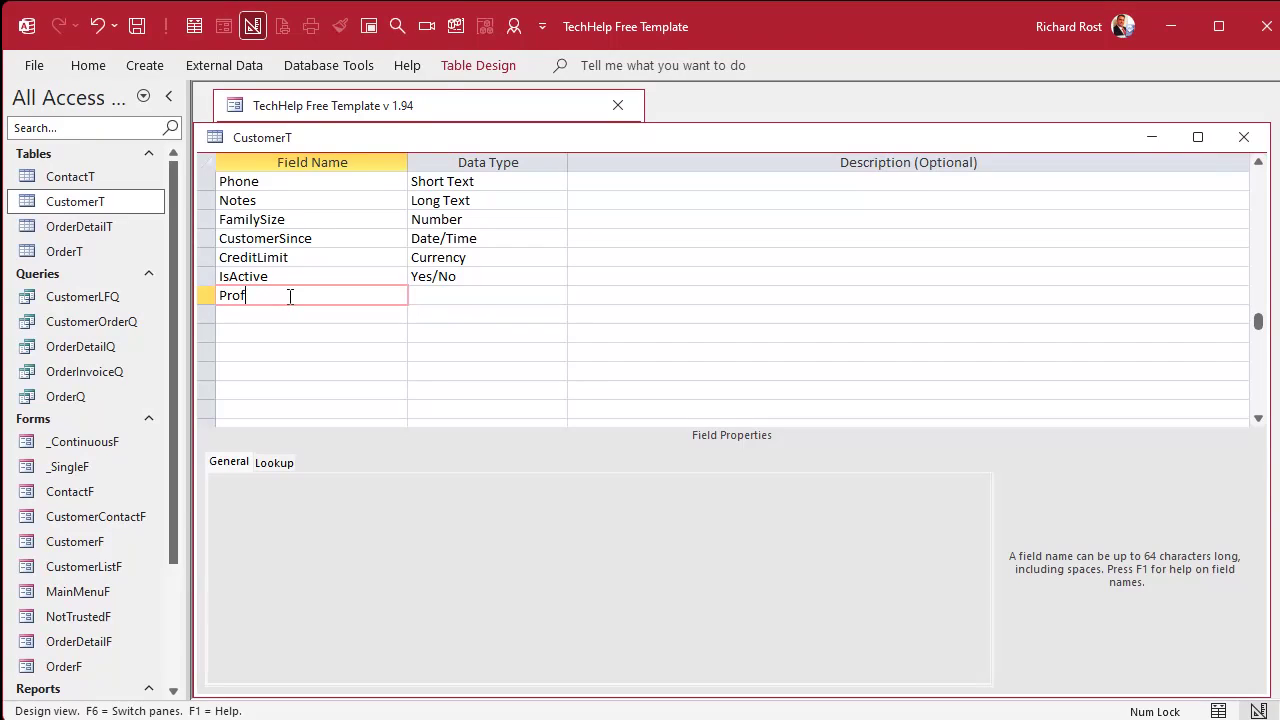
pyautogui.write('ilePictures')
pyautogui.press('BackSpace')
pyautogui.press('Tab')
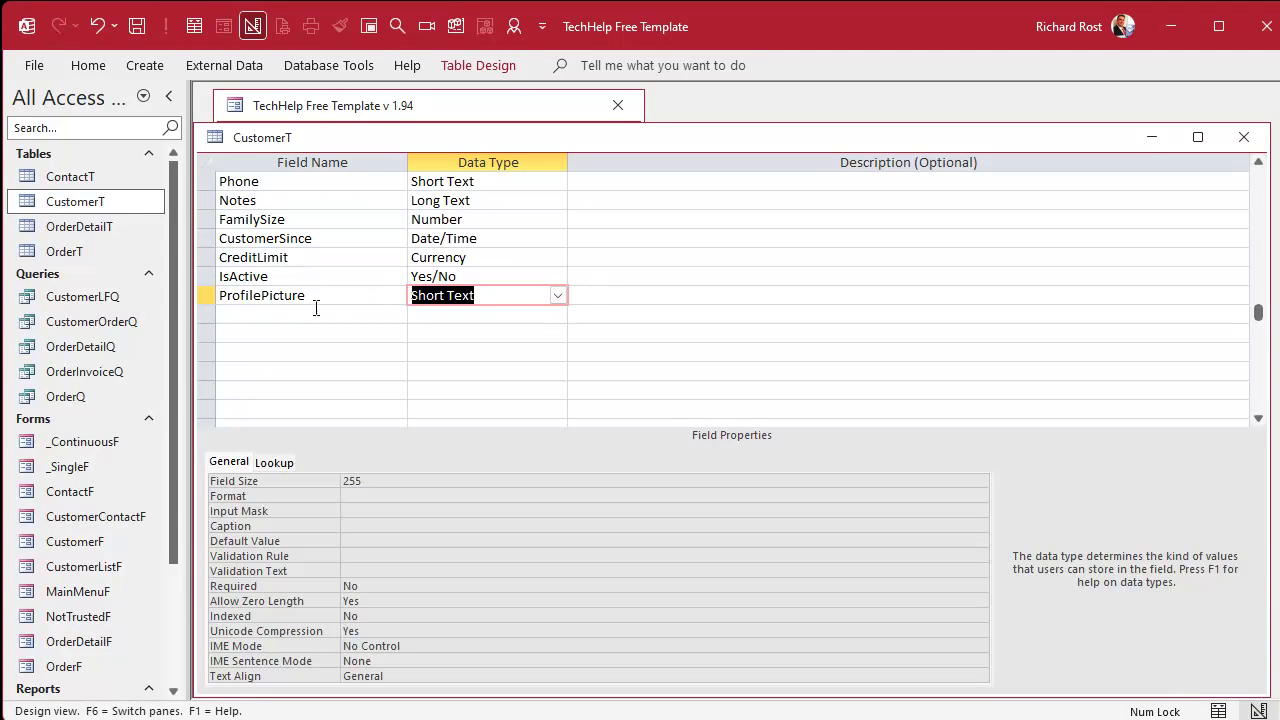
pyautogui.click(310, 313)
pyautogui.hotkey('ctrl', 's')
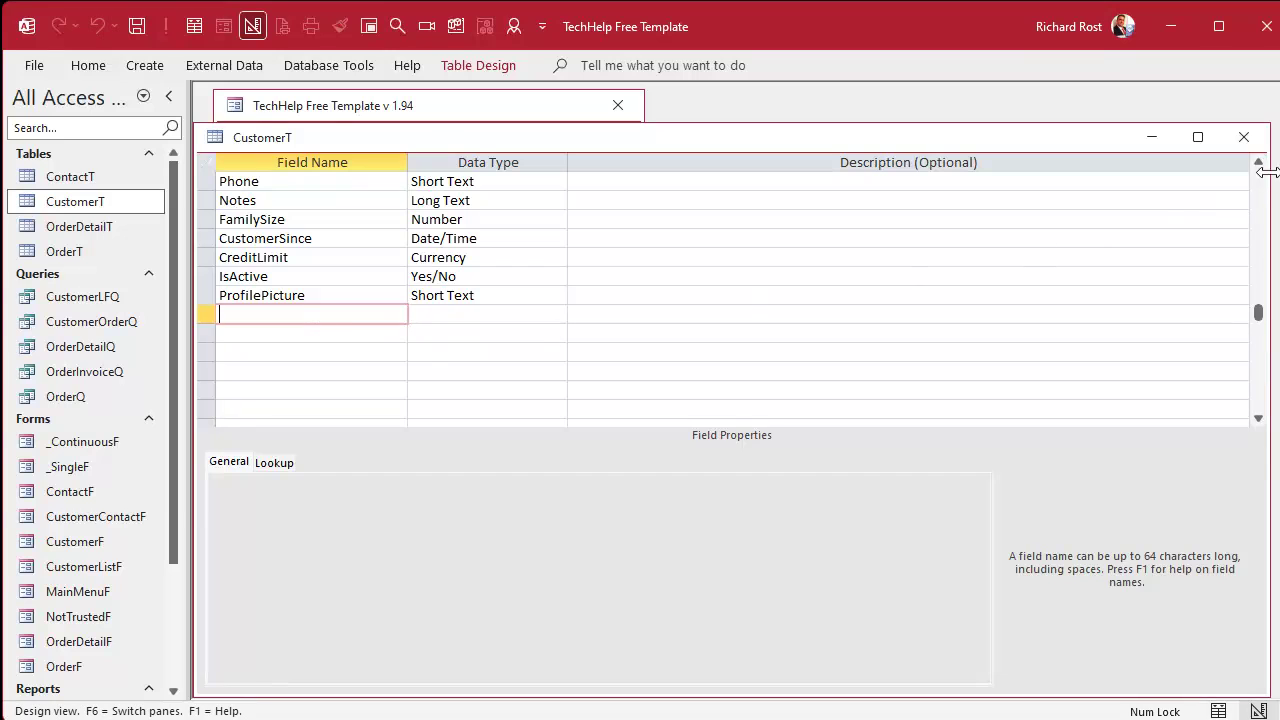
pyautogui.click(1244, 137)
# Step: Open the customer form from the Main Menu and switch it to Design View
pyautogui.click(335, 258)
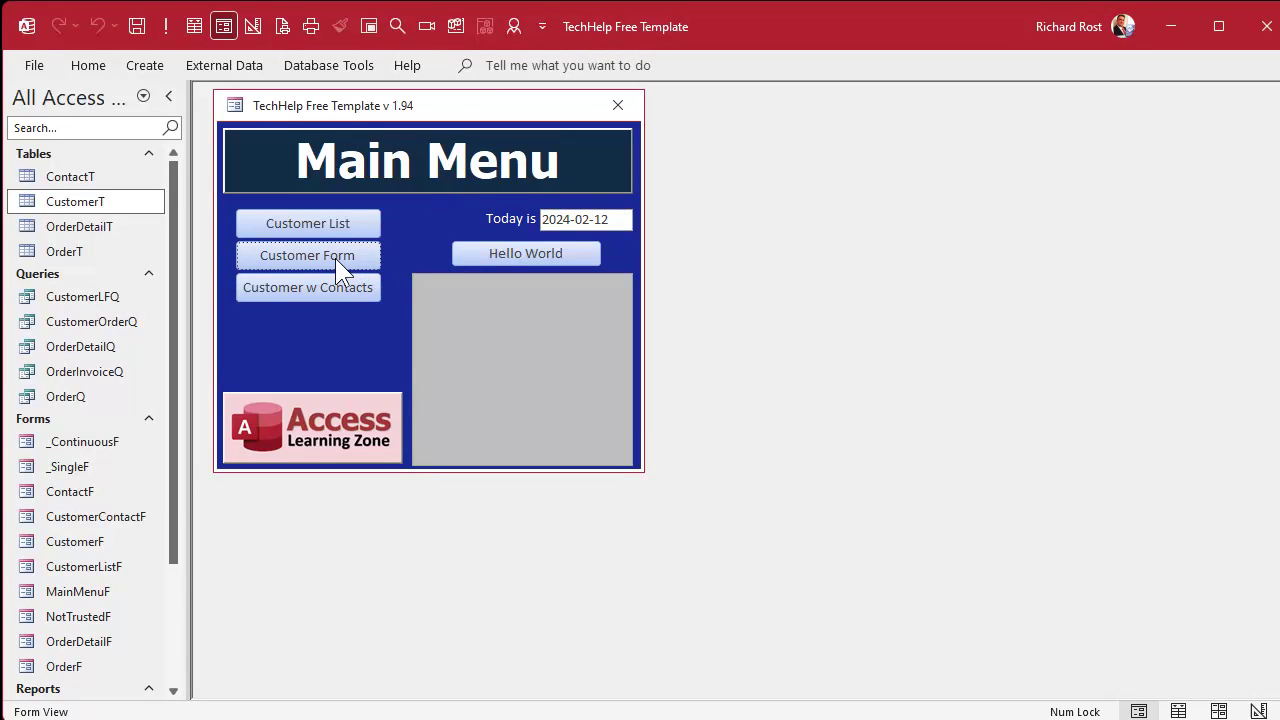
pyautogui.rightClick(639, 186)
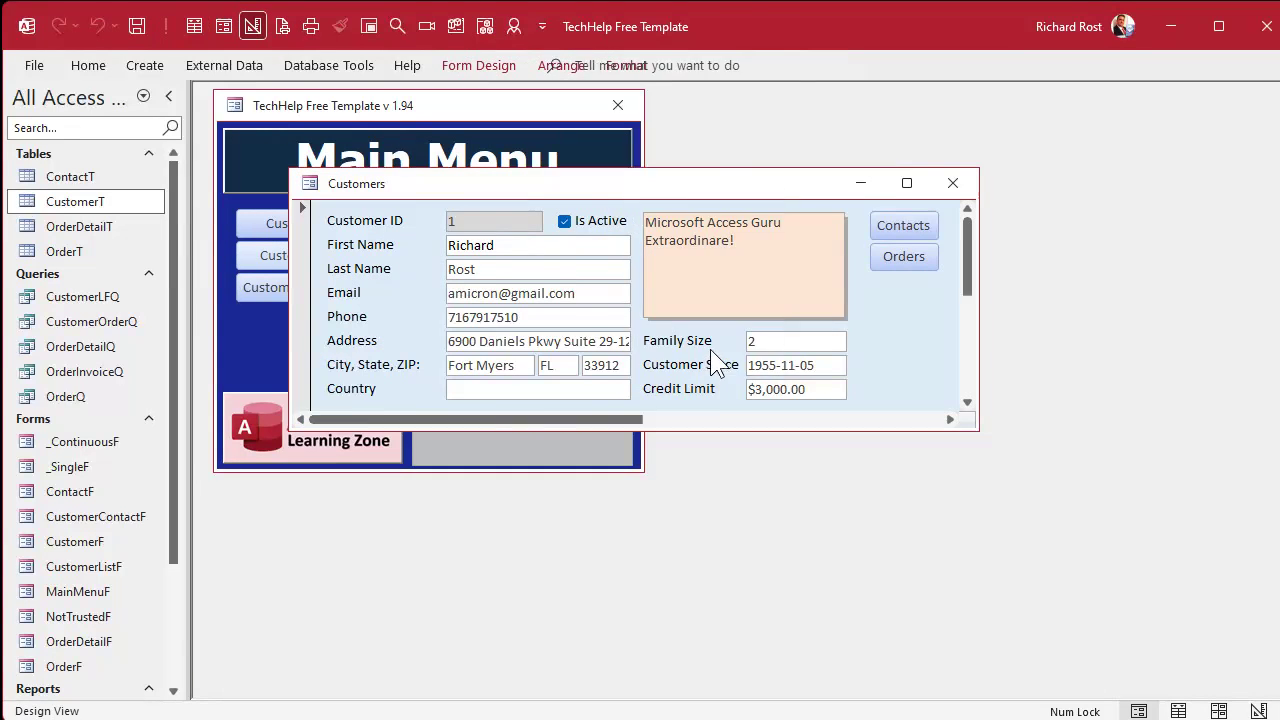
pyautogui.click(714, 347)
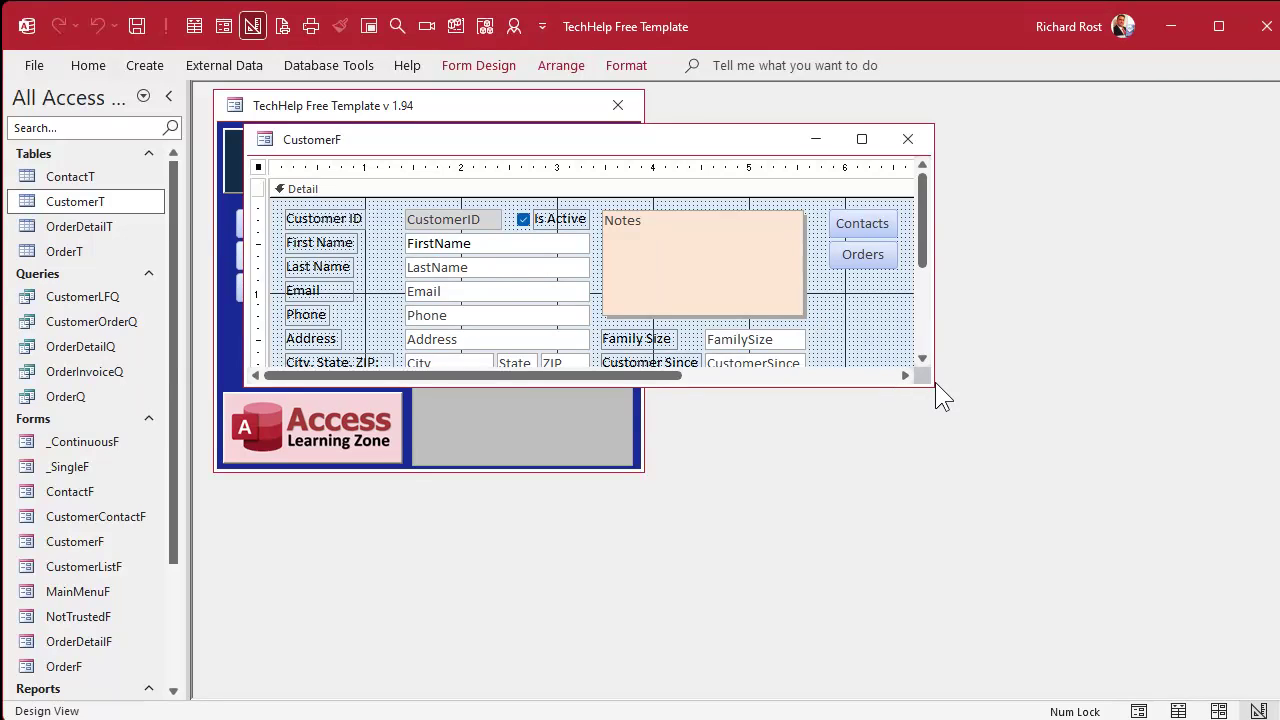
# Step: Enlarge the CustomerF design window and delete the Notes box, the family size, customer since and credit limit fields, and the Contacts and Orders buttons
pyautogui.moveTo(932, 383); pyautogui.dragTo(1155, 572)
pyautogui.moveTo(603, 168); pyautogui.dragTo(971, 170)
pyautogui.press('Delete')
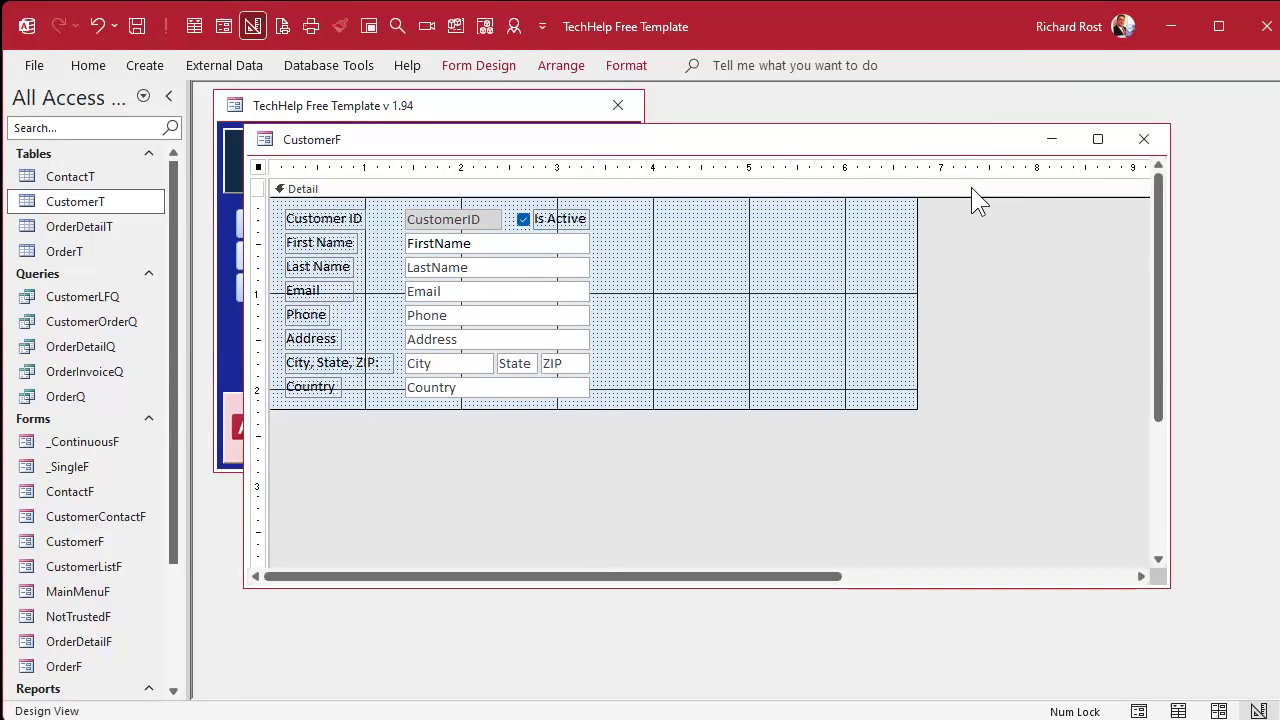
pyautogui.click(794, 268)
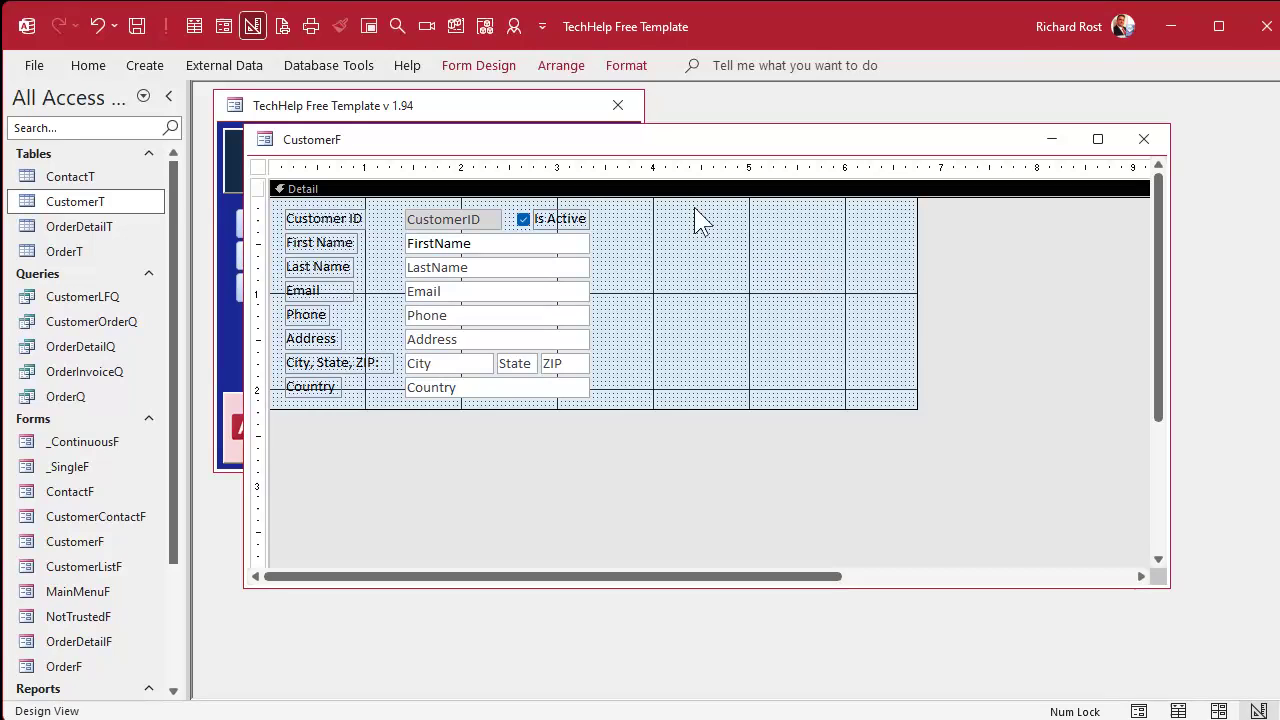
# Step: Add the existing ProfilePicture field to the empty area of the CustomerF form and close the field list
pyautogui.click(491, 62)
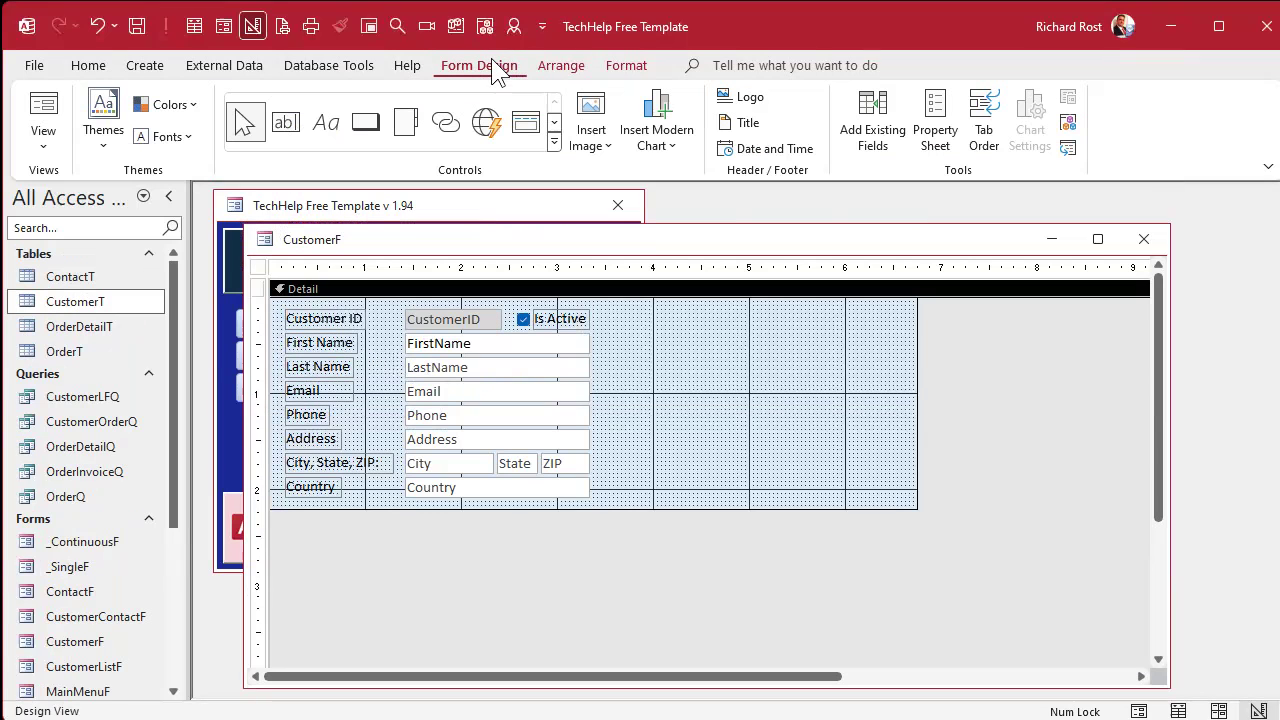
pyautogui.click(889, 158)
pyautogui.click(958, 544)
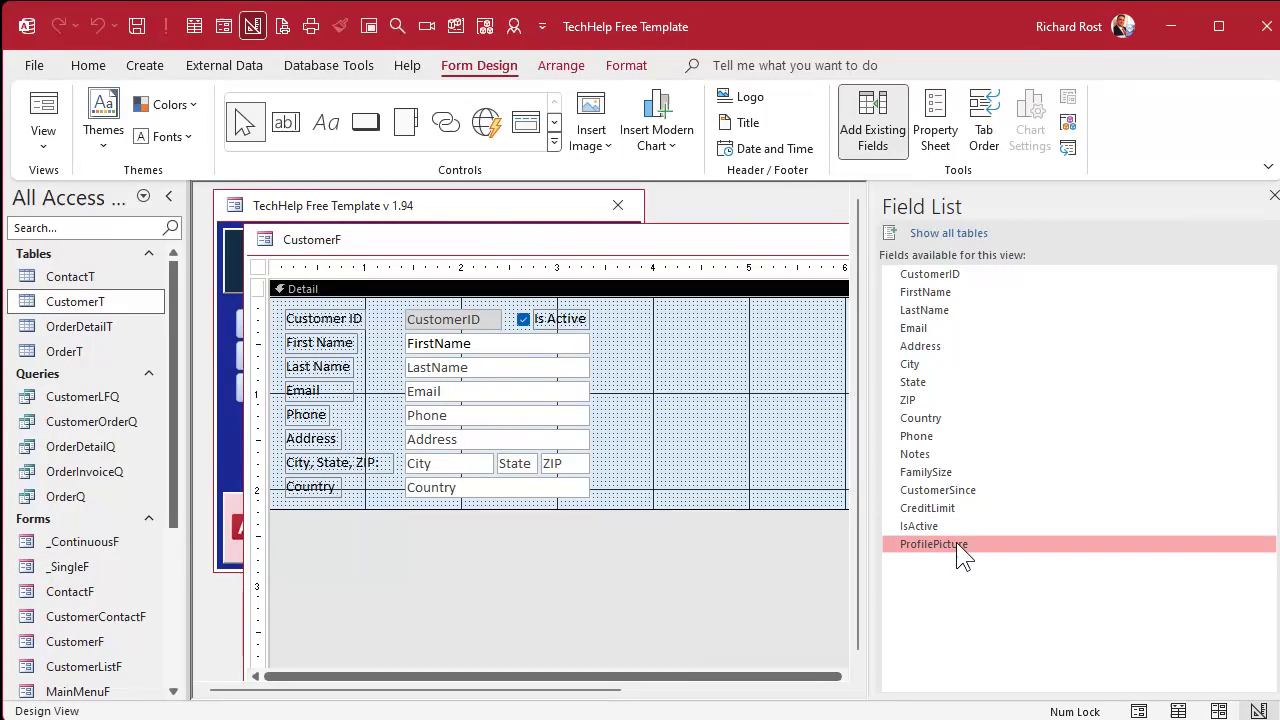
pyautogui.moveTo(958, 544); pyautogui.dragTo(656, 450)
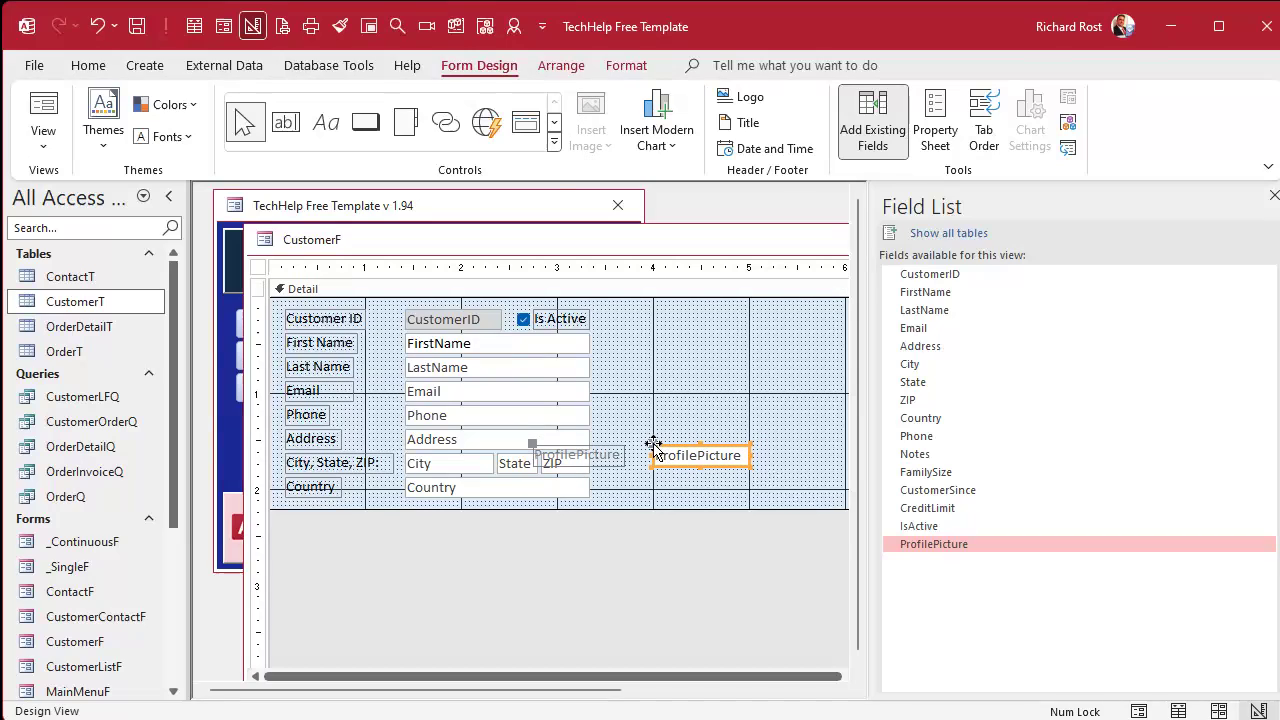
pyautogui.click(1273, 196)
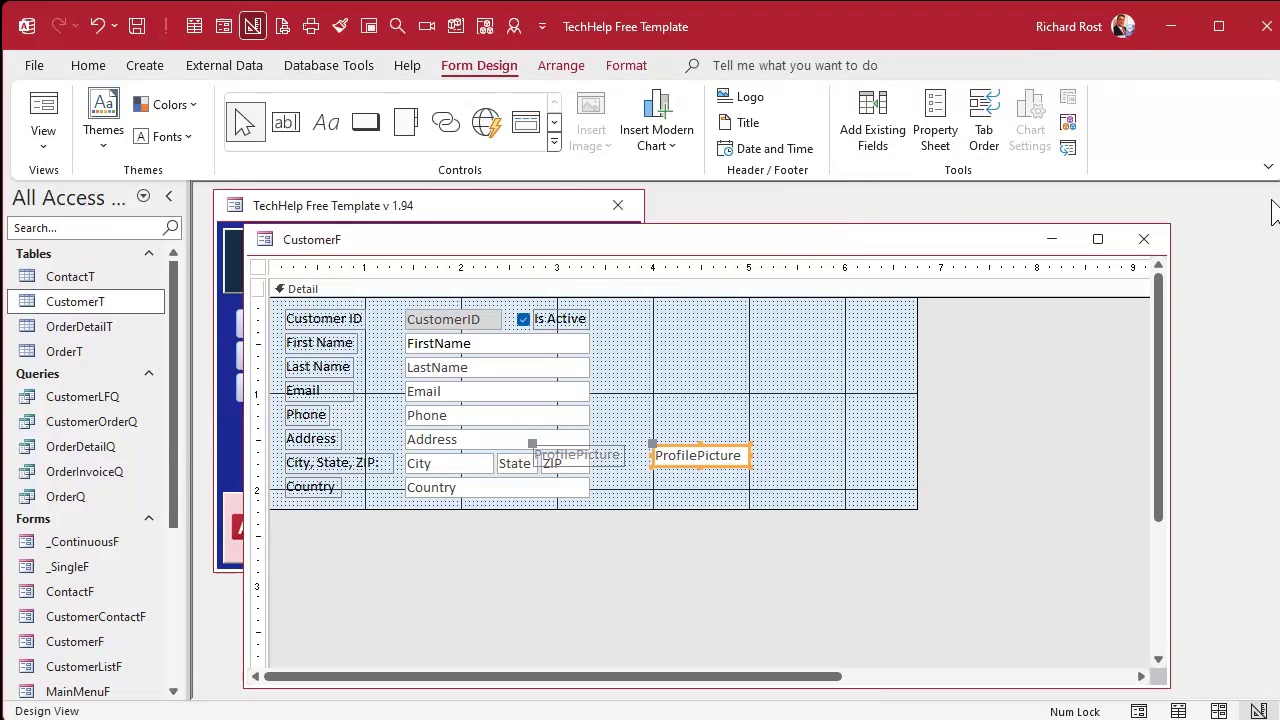
# Step: Align the ProfilePicture label and text box with the Country row, place them close together, and widen the text box
pyautogui.click(688, 478)
pyautogui.moveTo(704, 455); pyautogui.dragTo(846, 470)
pyautogui.moveTo(719, 468); pyautogui.dragTo(649, 484)
pyautogui.click(737, 500)
pyautogui.moveTo(728, 487); pyautogui.dragTo(710, 485)
pyautogui.click(829, 502)
pyautogui.click(827, 488)
pyautogui.moveTo(828, 485); pyautogui.dragTo(866, 487)
pyautogui.click(826, 414)
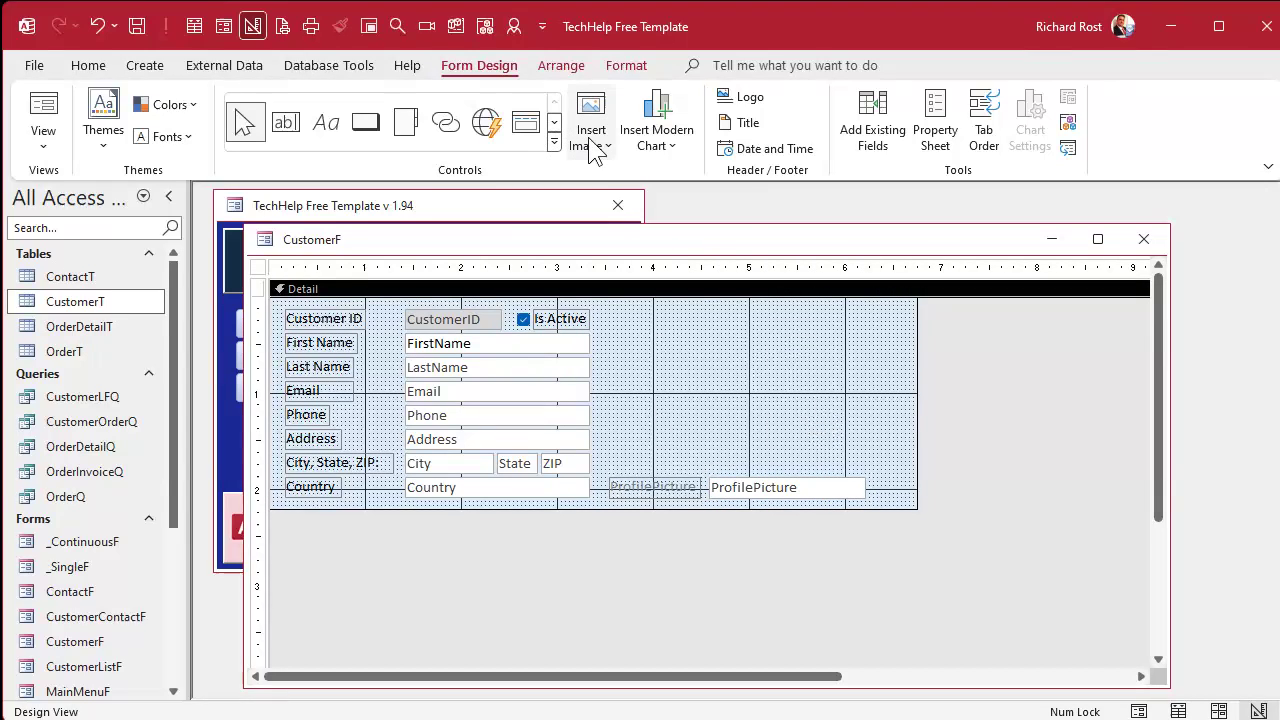
# Step: Draw an empty image control filling the space above the ProfilePicture field, without choosing a picture file
pyautogui.click(555, 143)
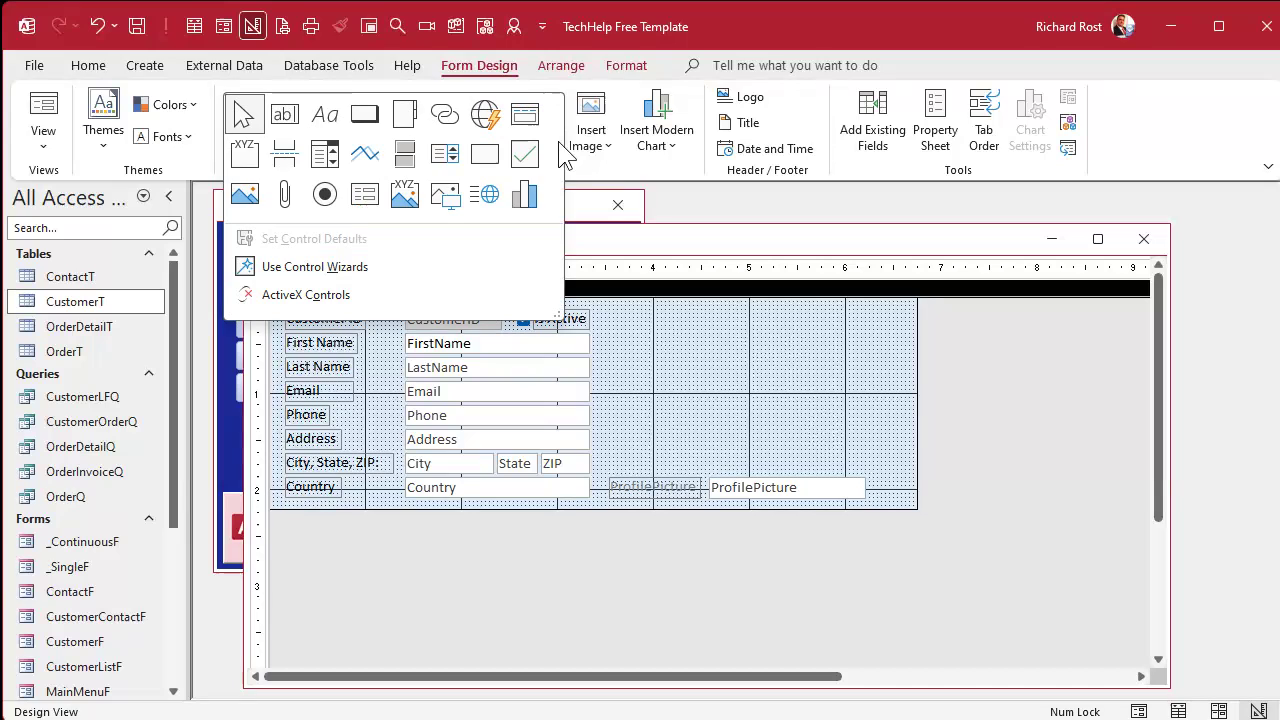
pyautogui.click(447, 190)
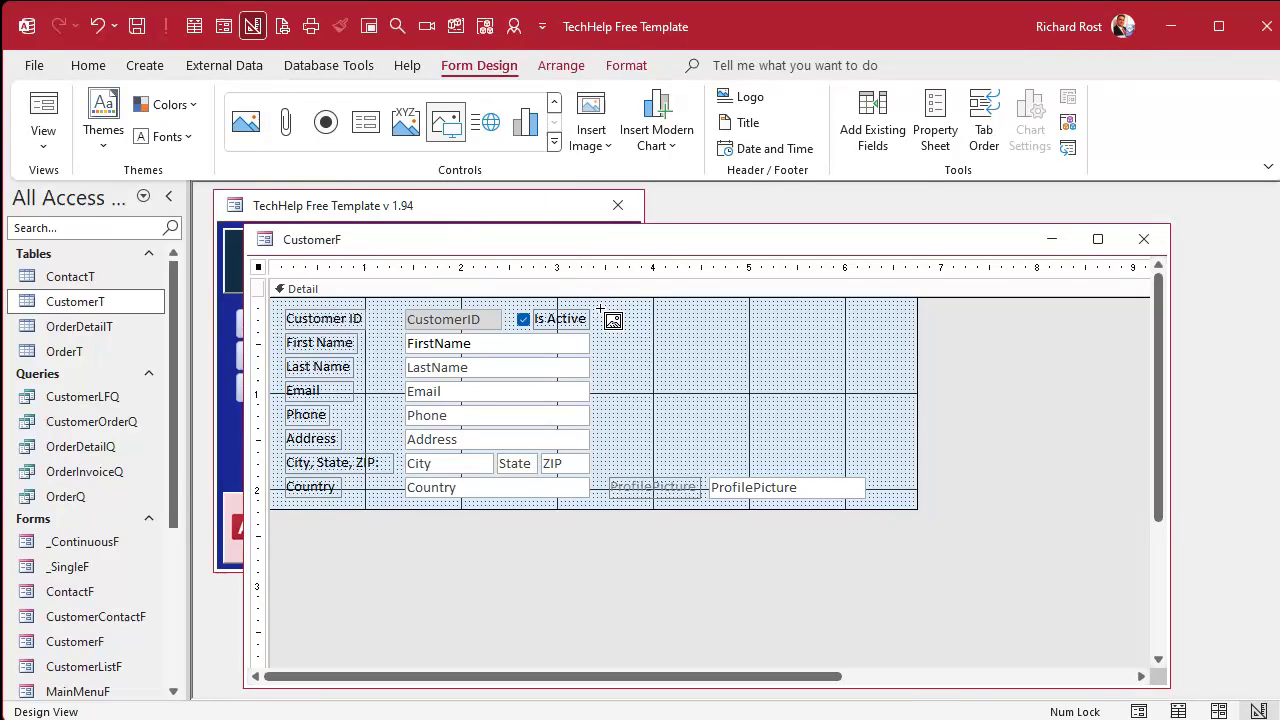
pyautogui.moveTo(609, 309); pyautogui.dragTo(894, 480)
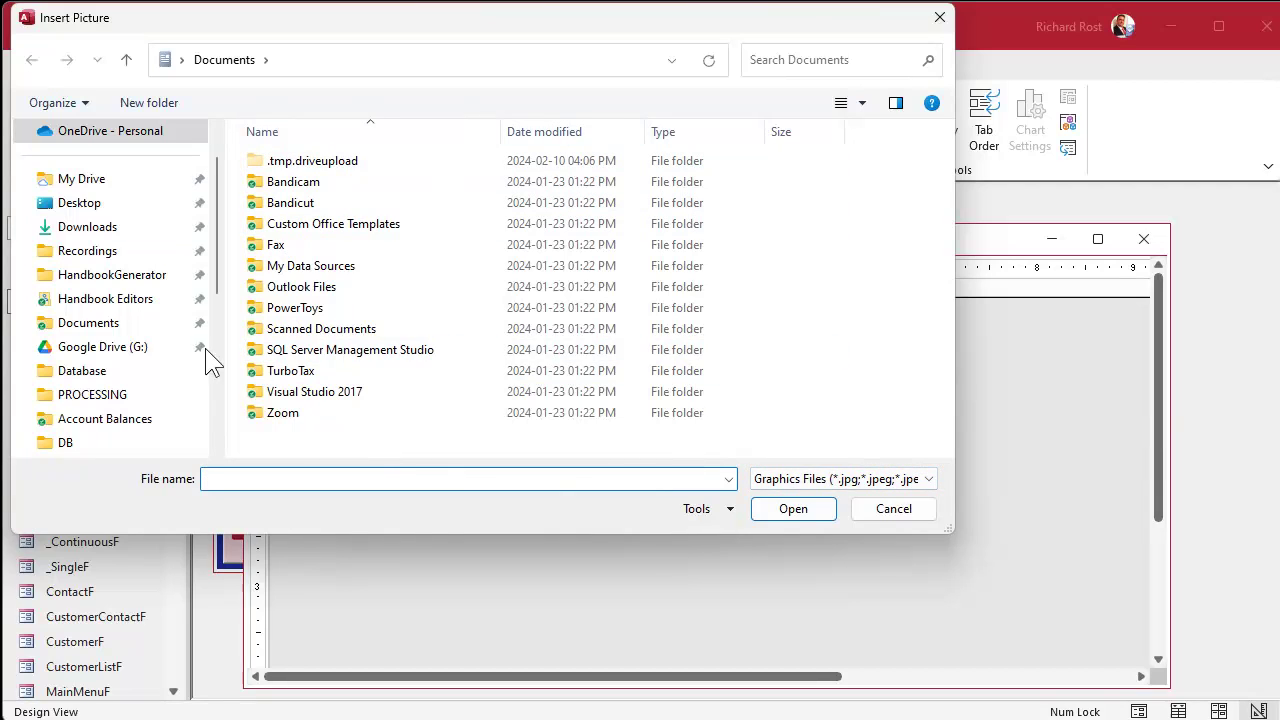
pyautogui.click(890, 512)
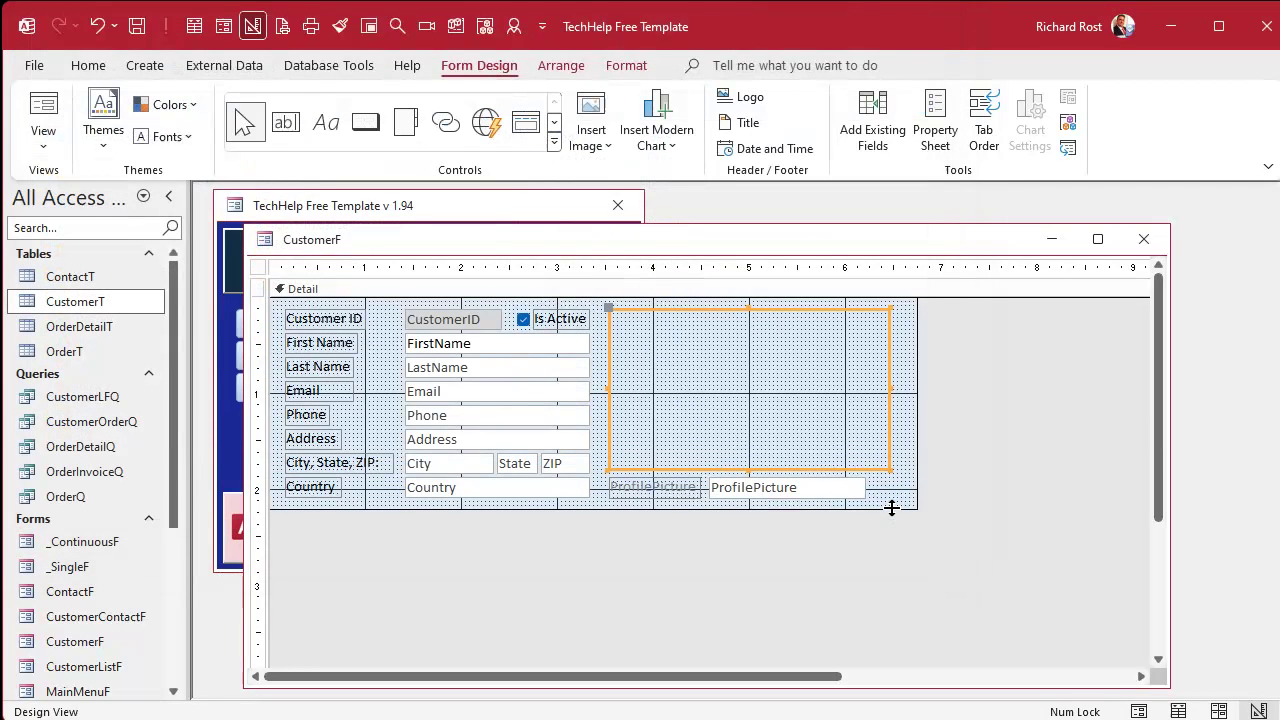
# Step: Name the new image control ProfilePictureObject
pyautogui.click(836, 303)
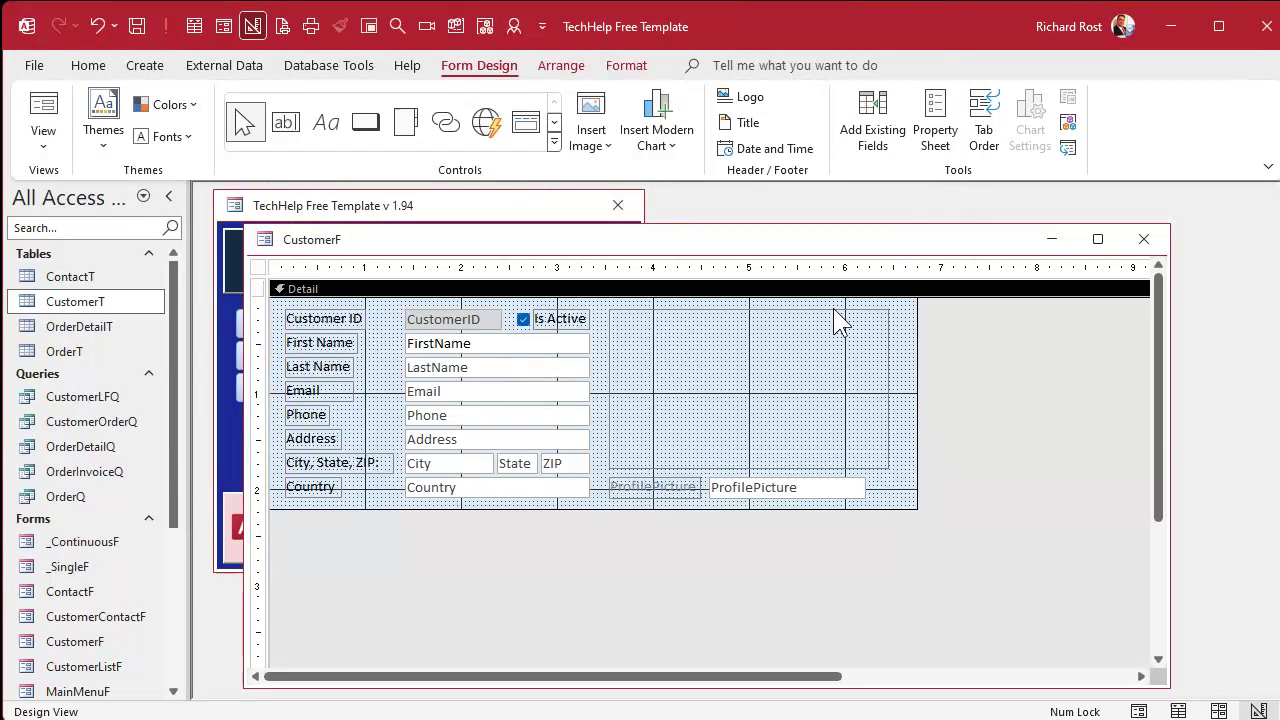
pyautogui.doubleClick(836, 312)
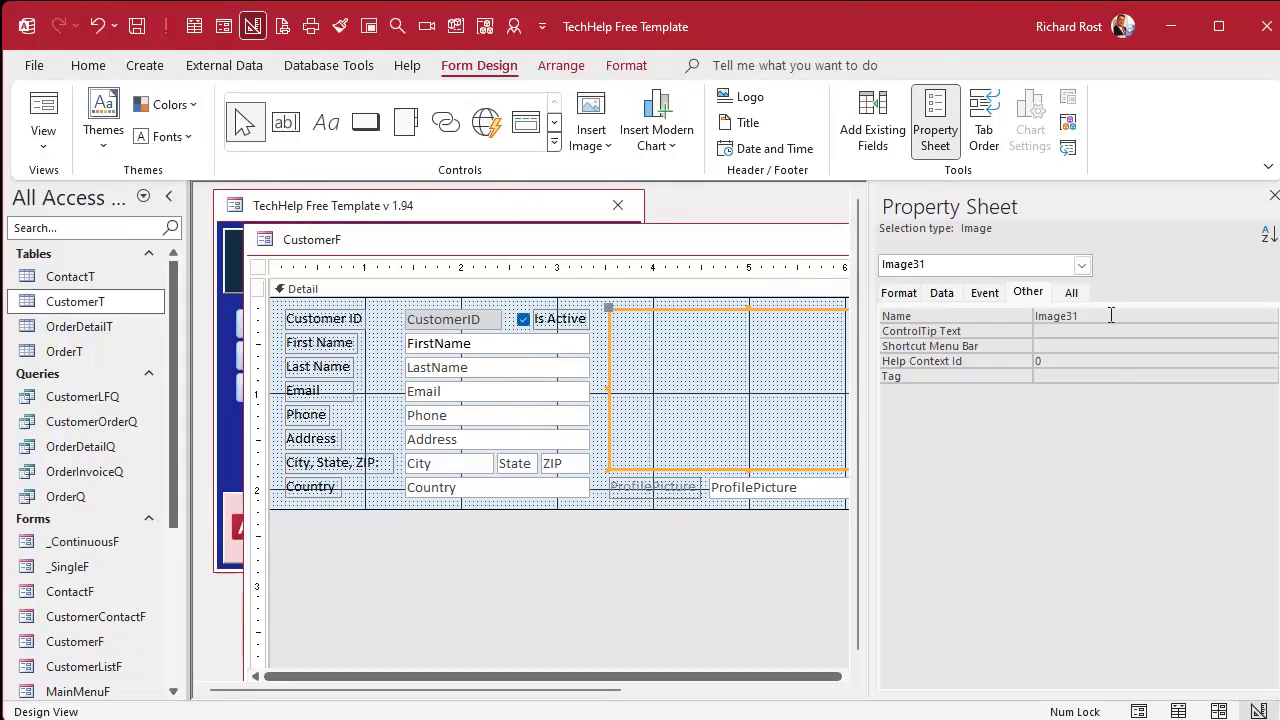
pyautogui.click(997, 318)
pyautogui.write('Pro')
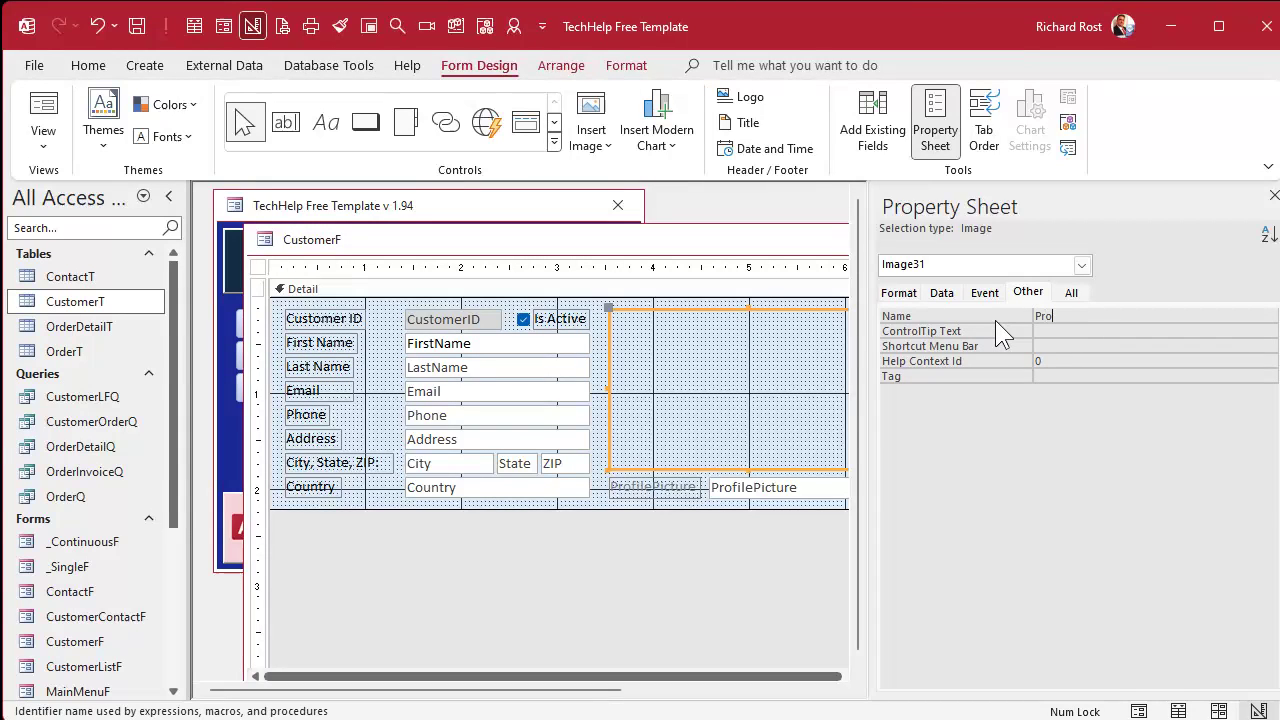
pyautogui.write('filePictureObject')
pyautogui.press('Return')
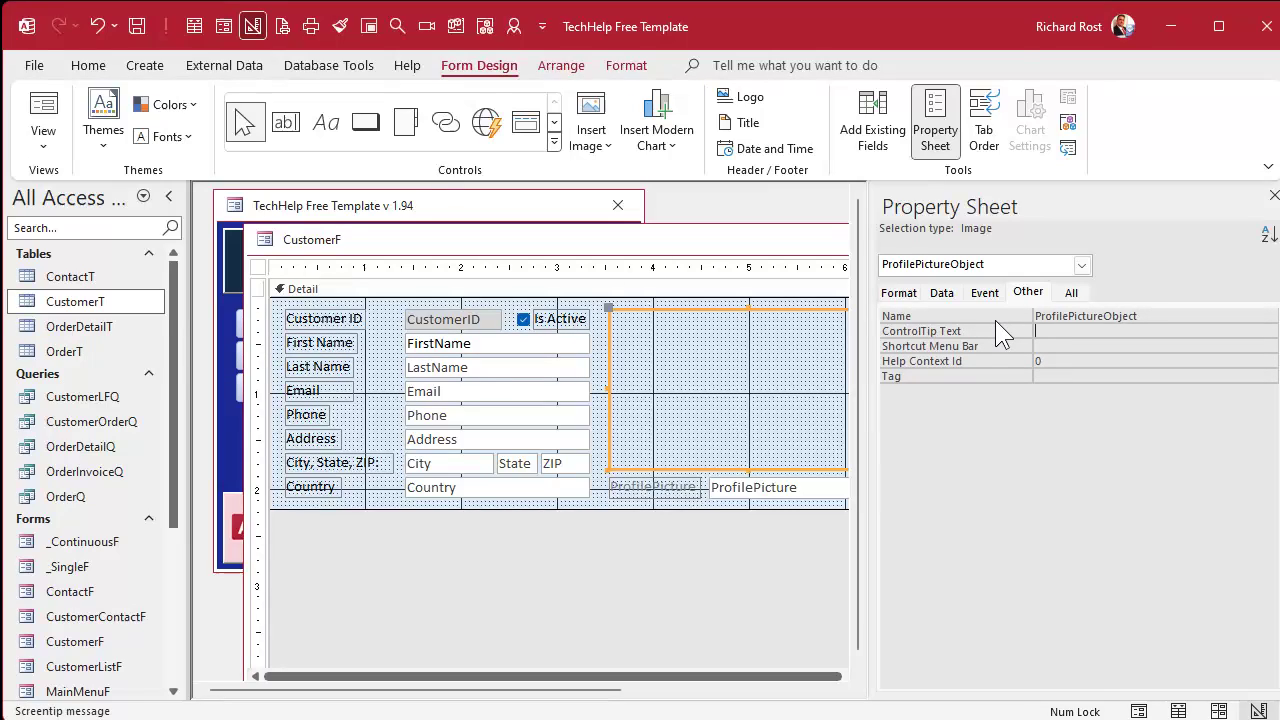
# Step: Set the ProfilePictureObject image's control source expression to ="C:\Database\images\" & ProfilePicture
pyautogui.click(941, 294)
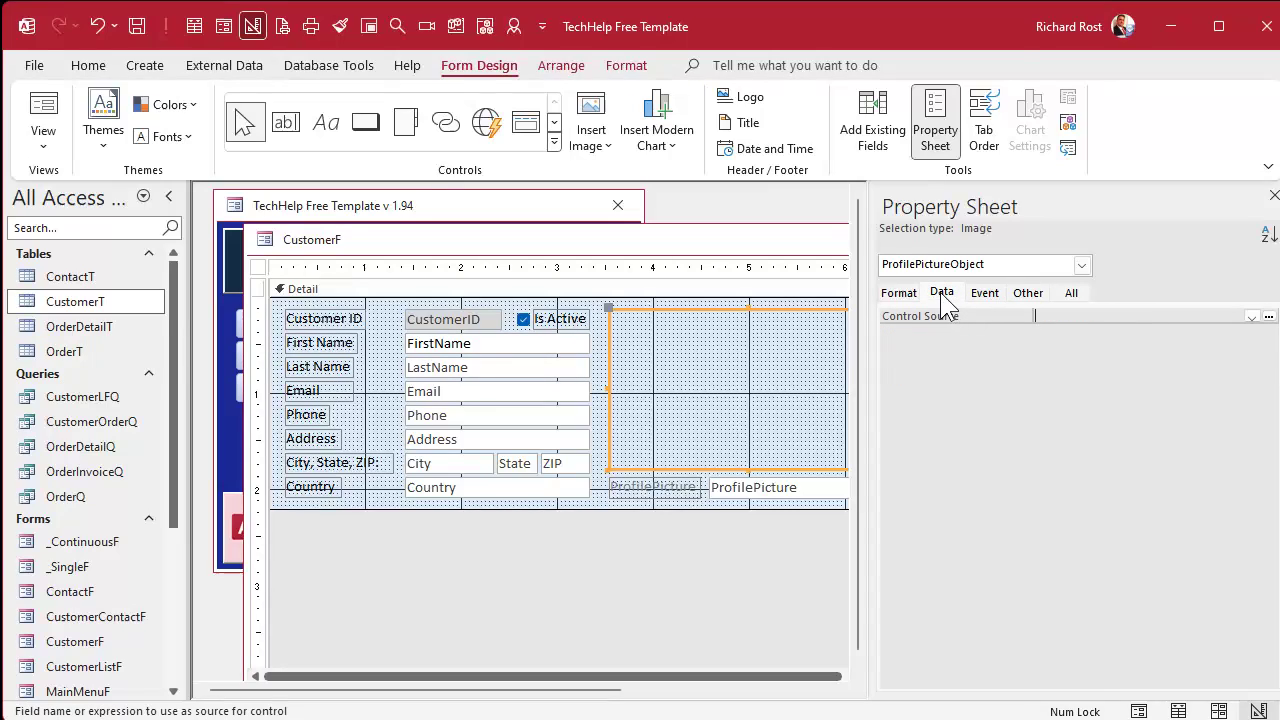
pyautogui.click(748, 492)
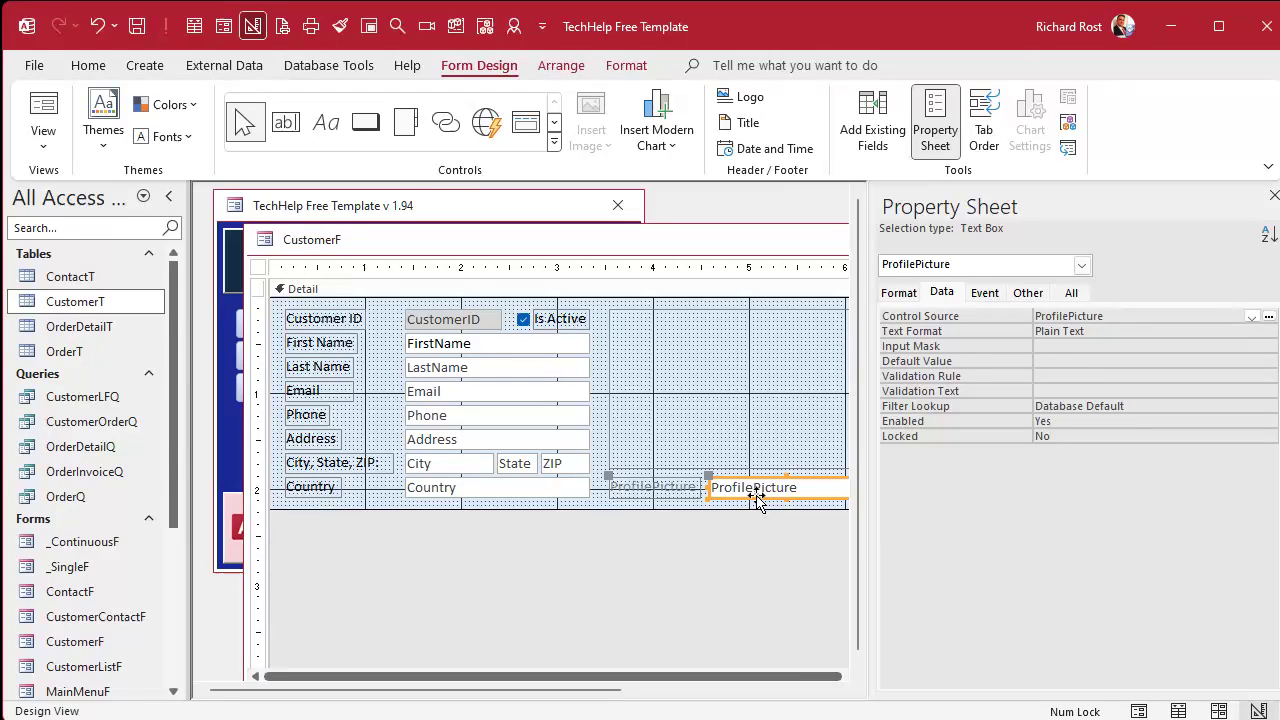
pyautogui.click(787, 386)
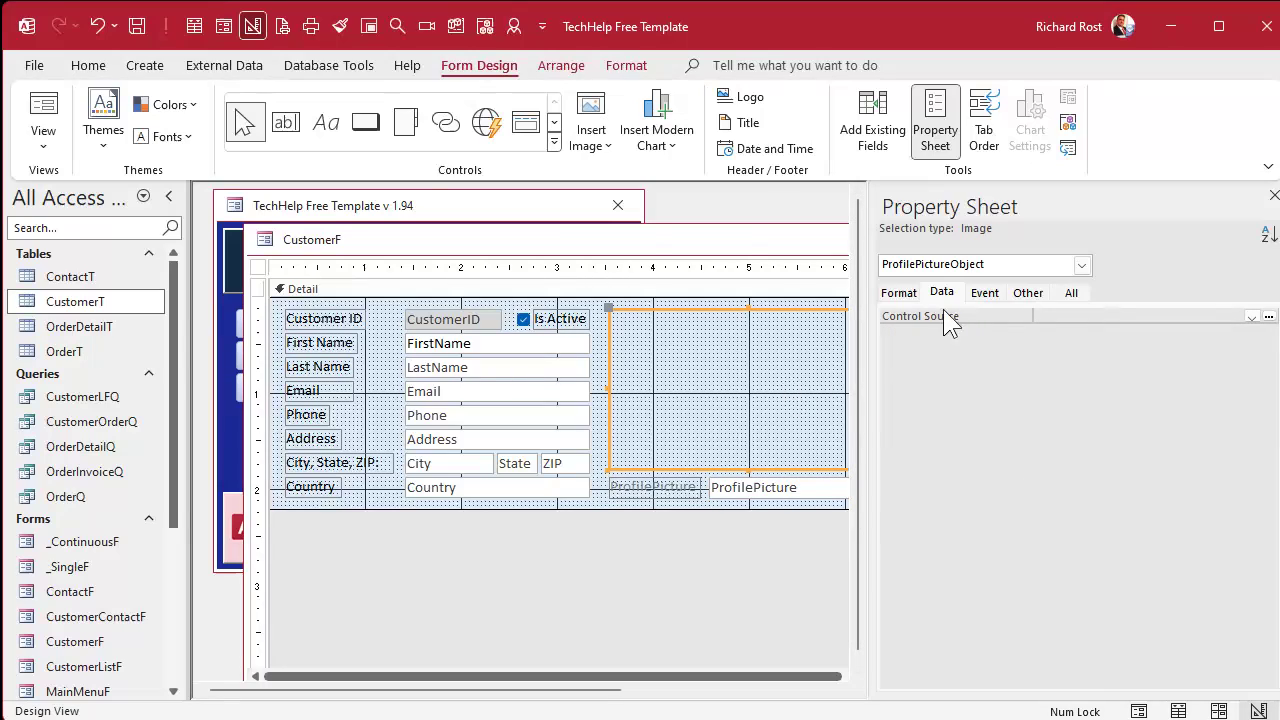
pyautogui.click(1090, 316)
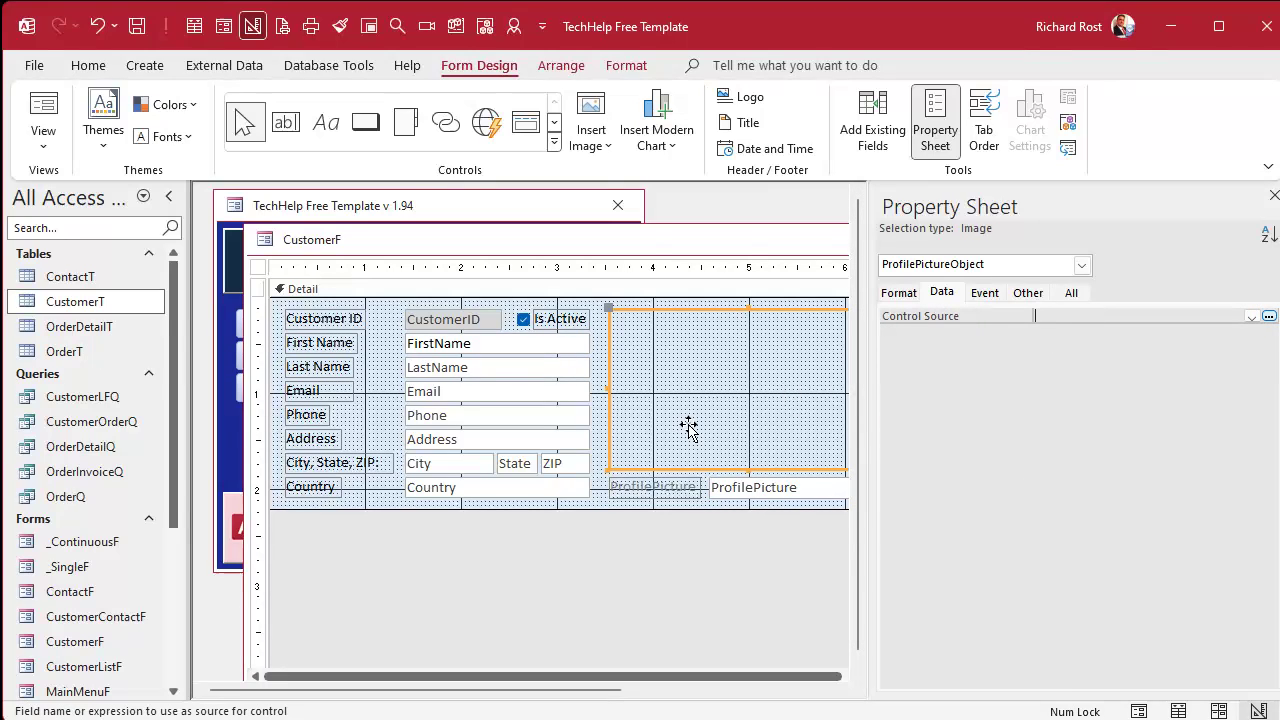
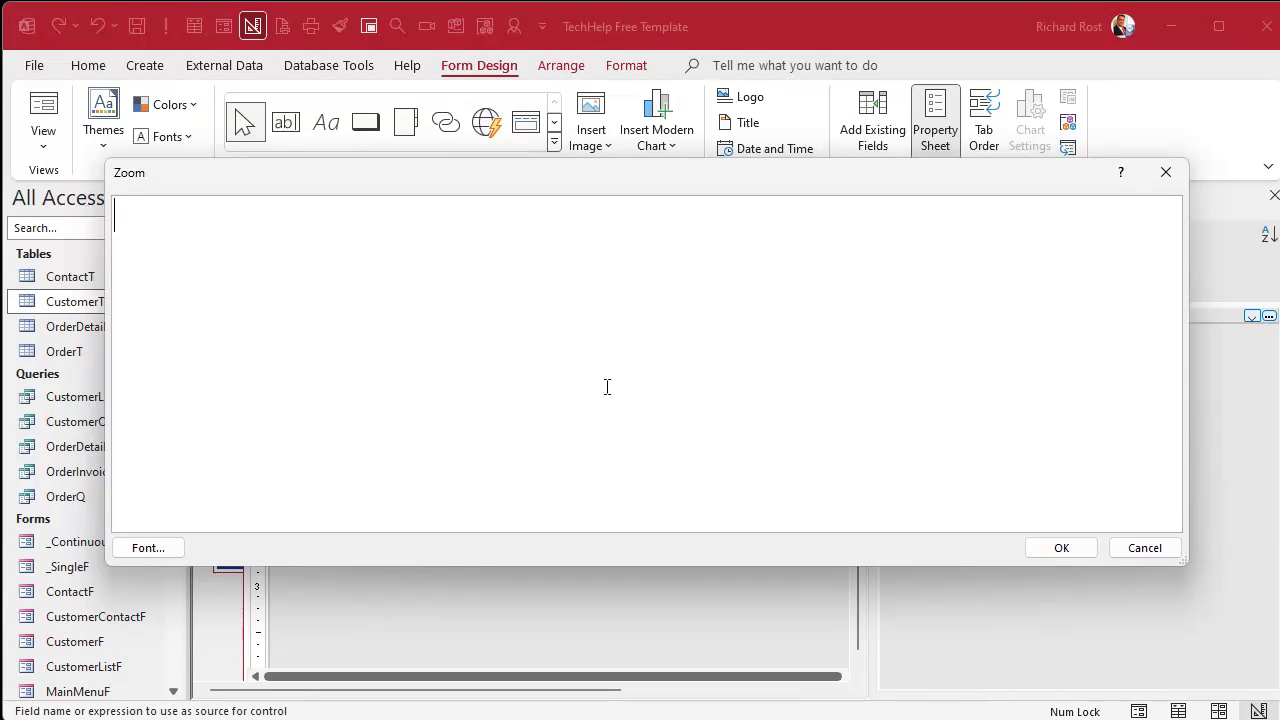
pyautogui.write('="C:\\Databas')
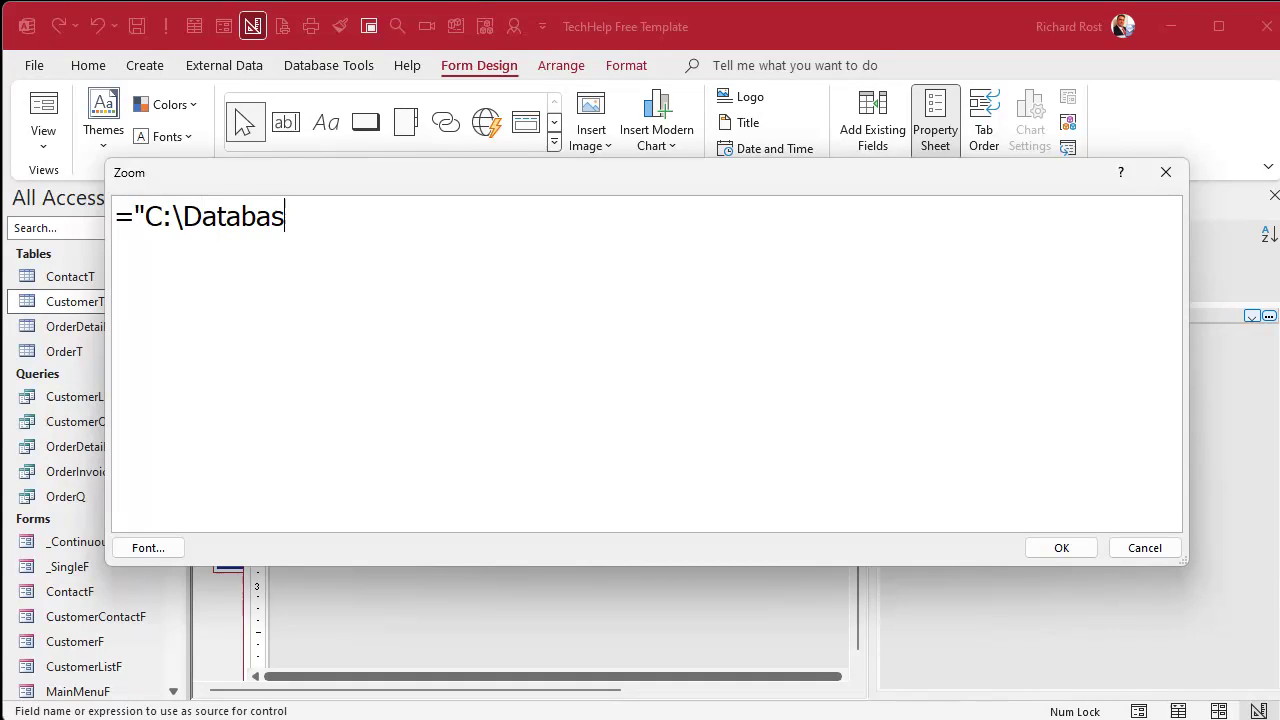
pyautogui.write('e\\ima')
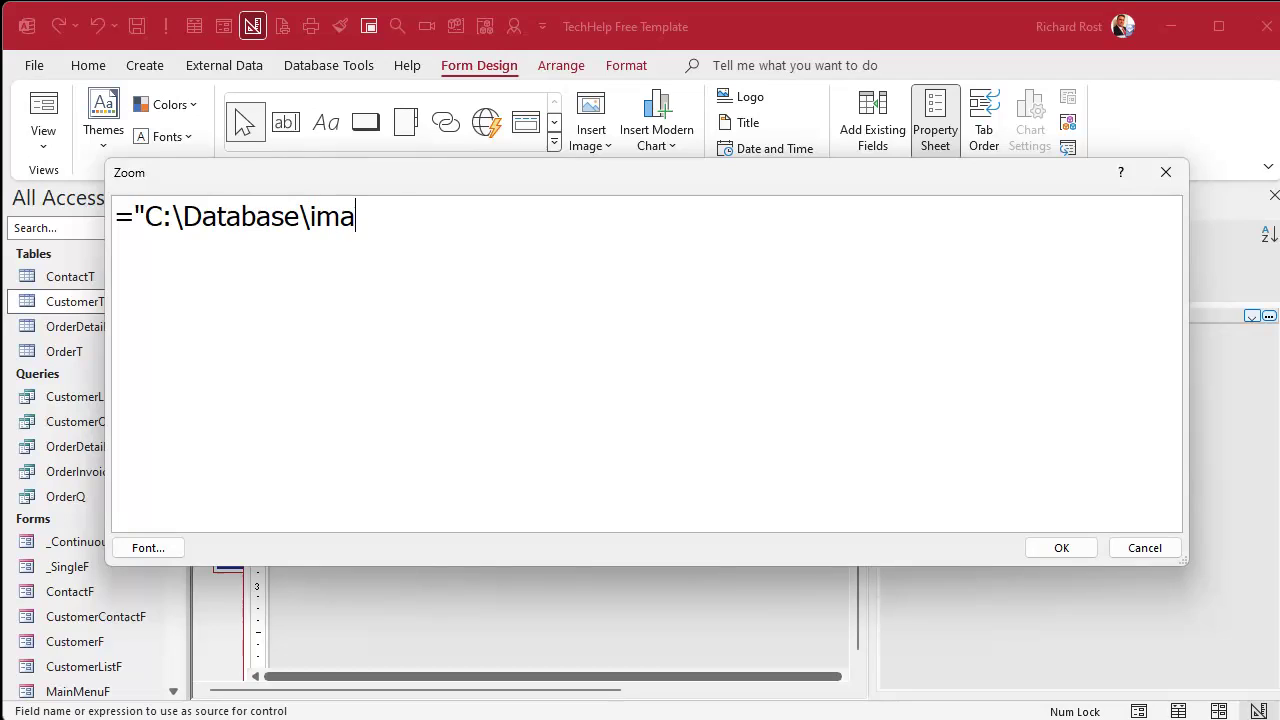
pyautogui.write('ges\\"')
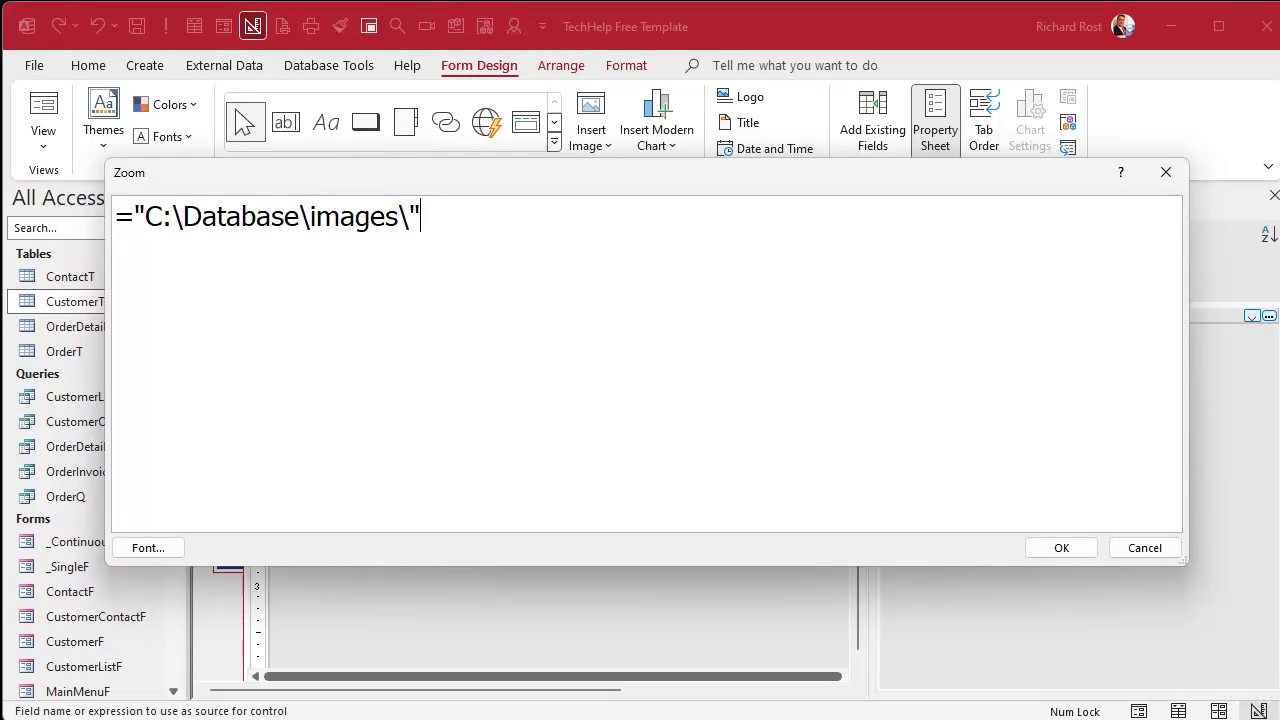
pyautogui.write(' & ProfilePicture')
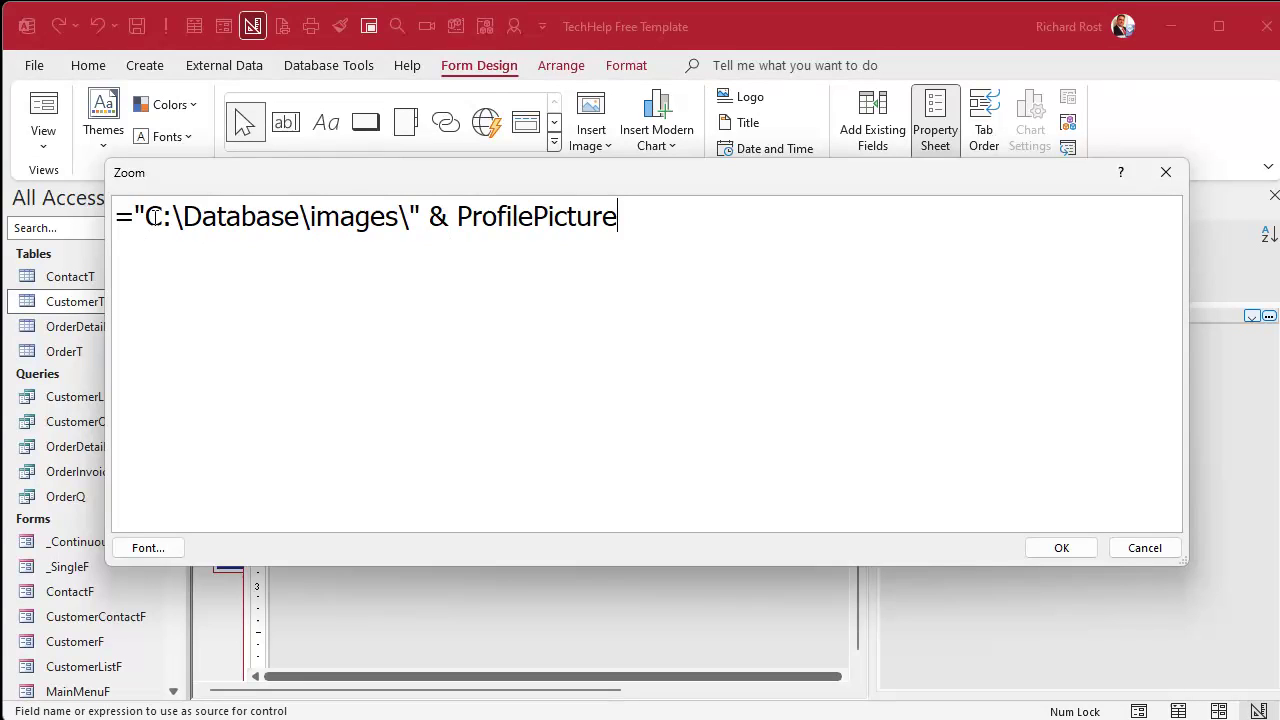
# Step: Replace the hard-coded database folder so the control source reads =CurrentProject.Path & "\images\" & ProfilePicture, and accept the expression
pyautogui.moveTo(145, 216); pyautogui.dragTo(164, 216)
pyautogui.write('Z')
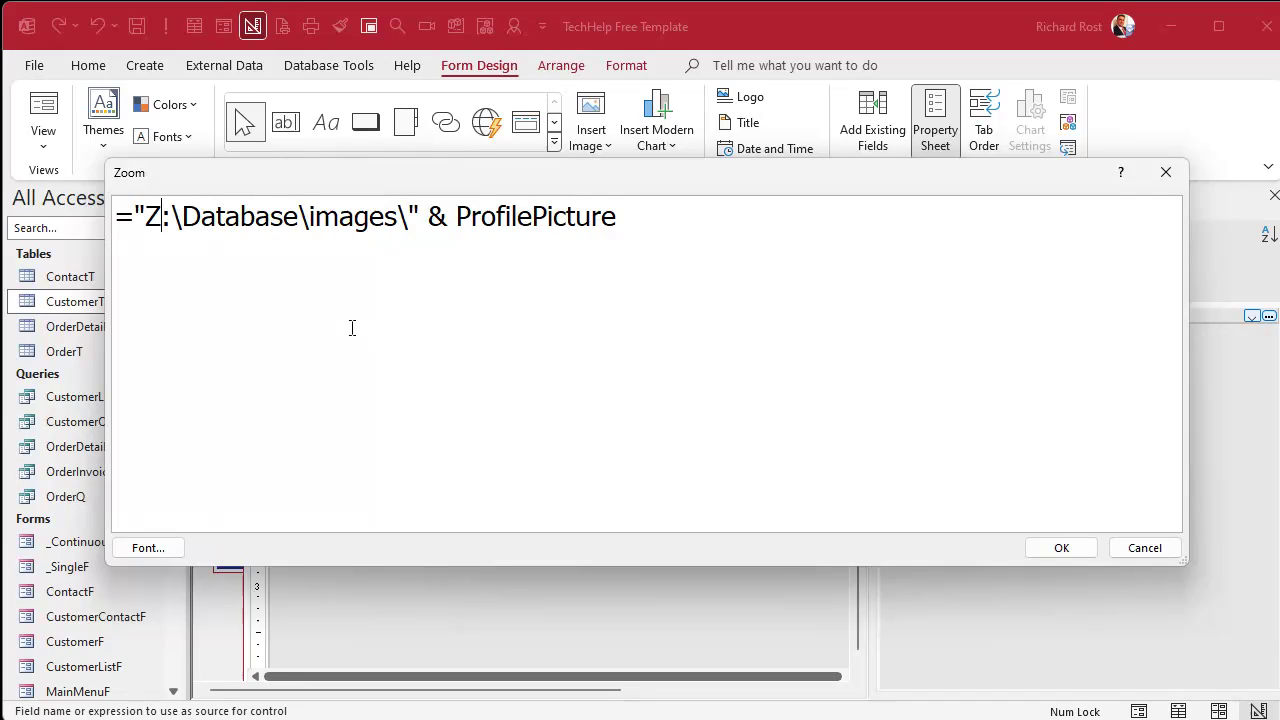
pyautogui.moveTo(147, 207); pyautogui.dragTo(300, 193)
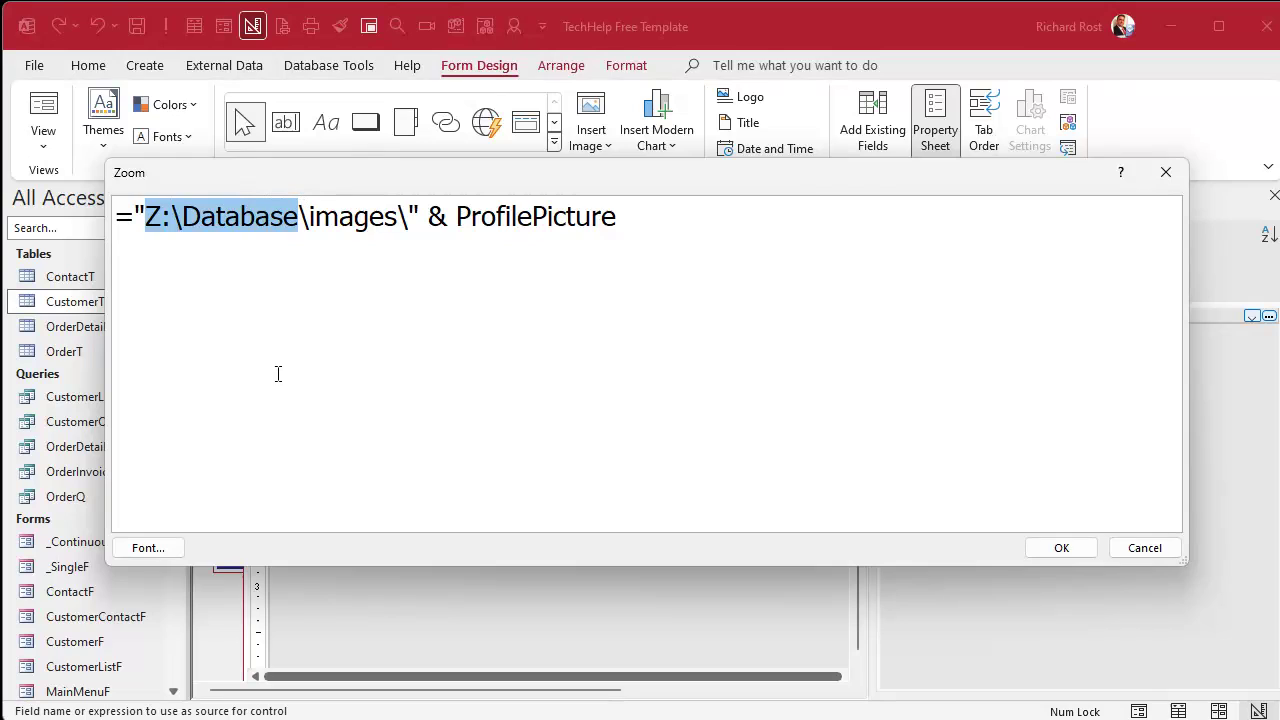
pyautogui.press('Delete')
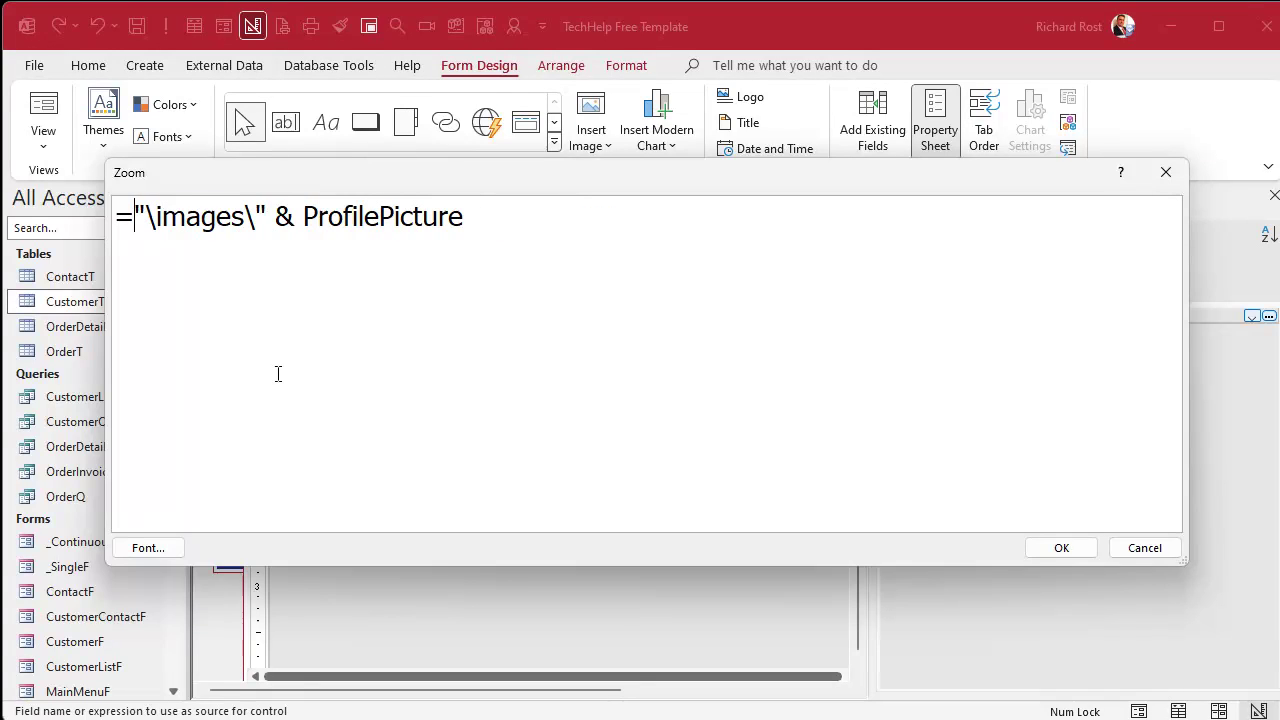
pyautogui.write('CurrentProjec')
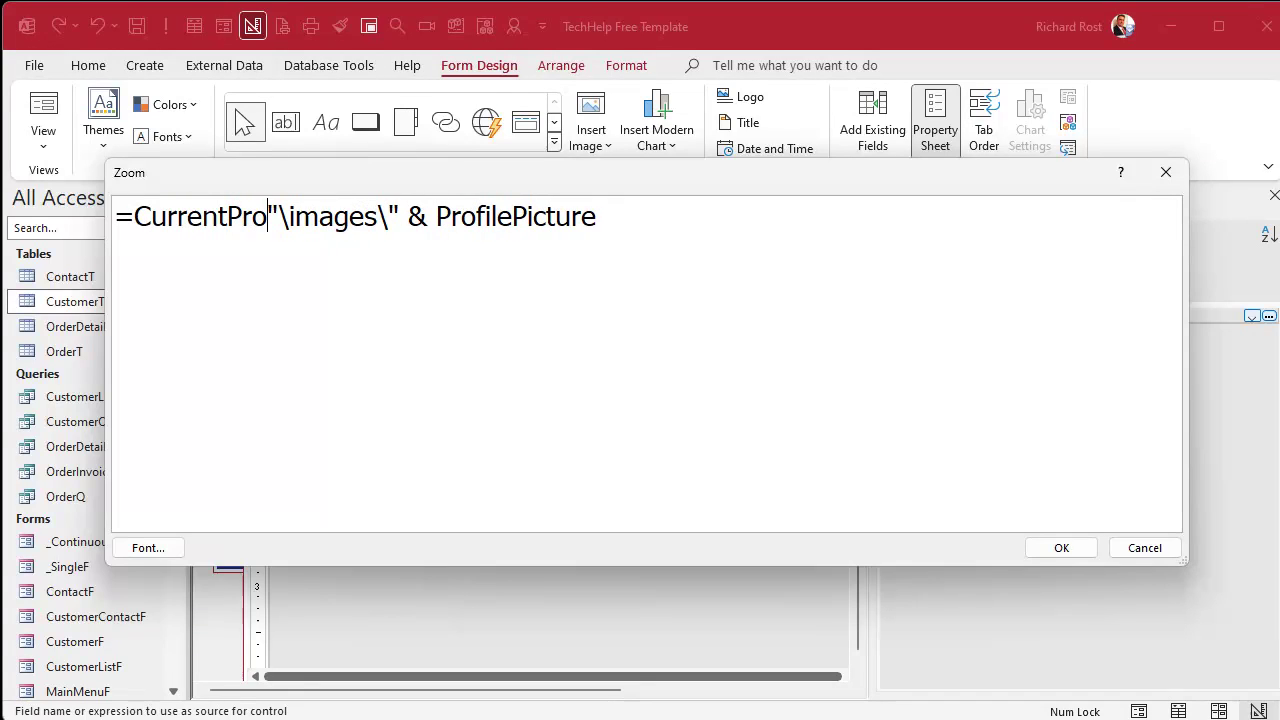
pyautogui.write('t.Path ')
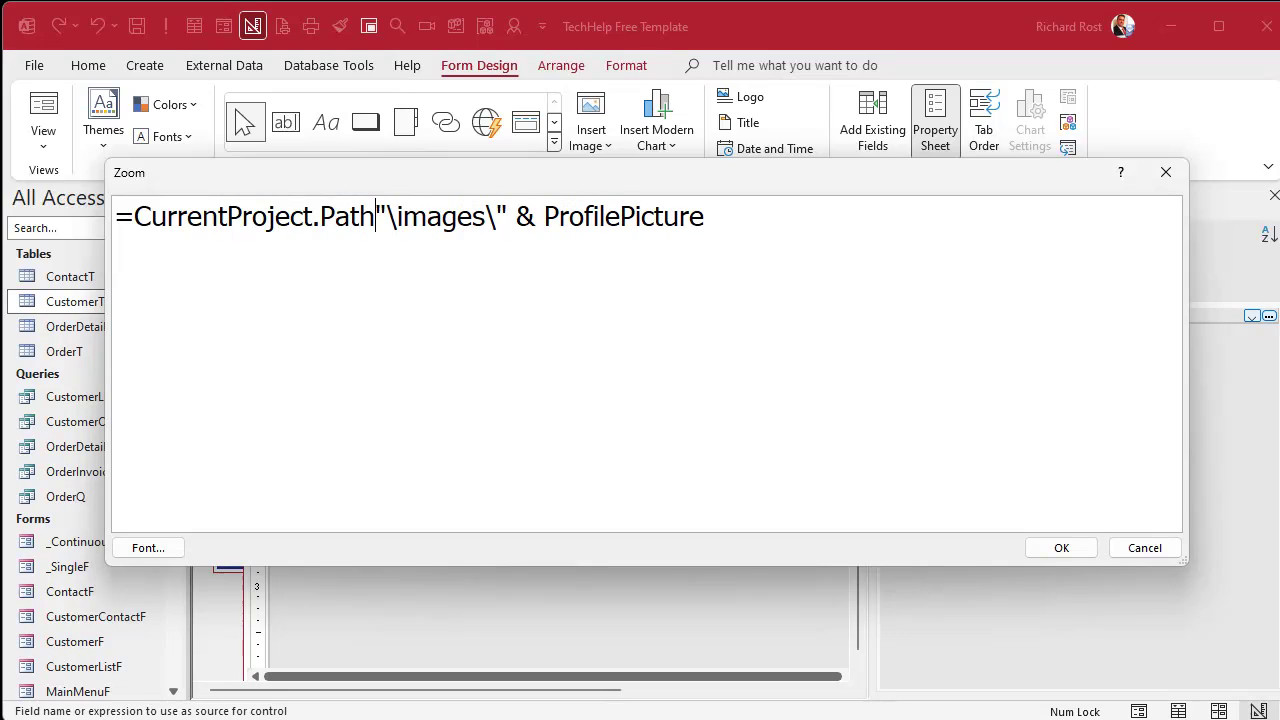
pyautogui.write('&')
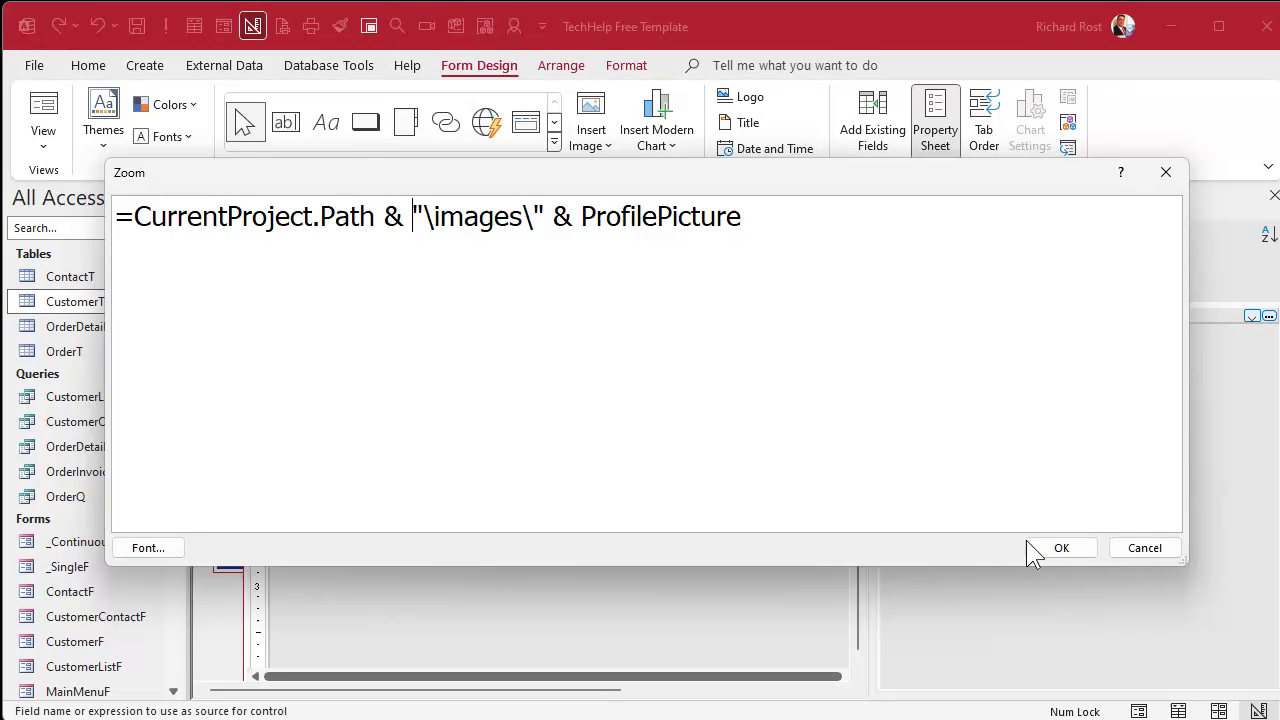
pyautogui.click(1061, 548)
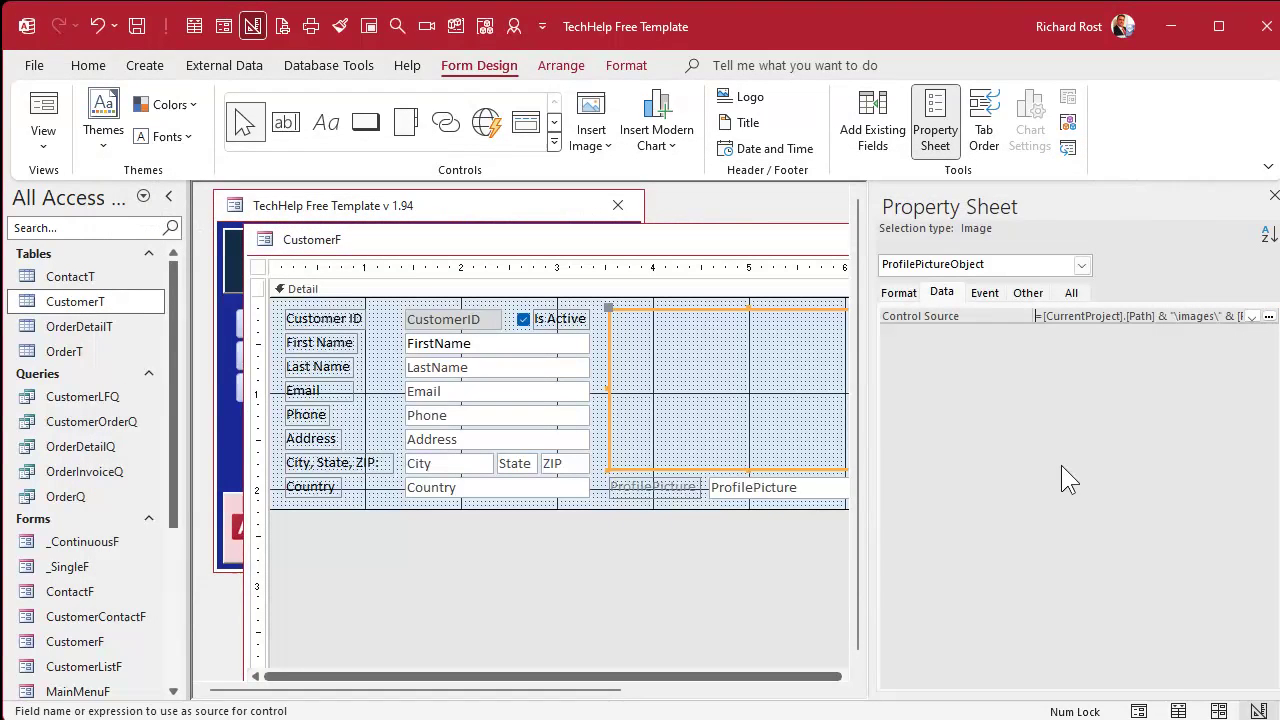
# Step: Set the form's Cycle property to Current Record, and close the property sheet and the CustomerF form
pyautogui.click(258, 267)
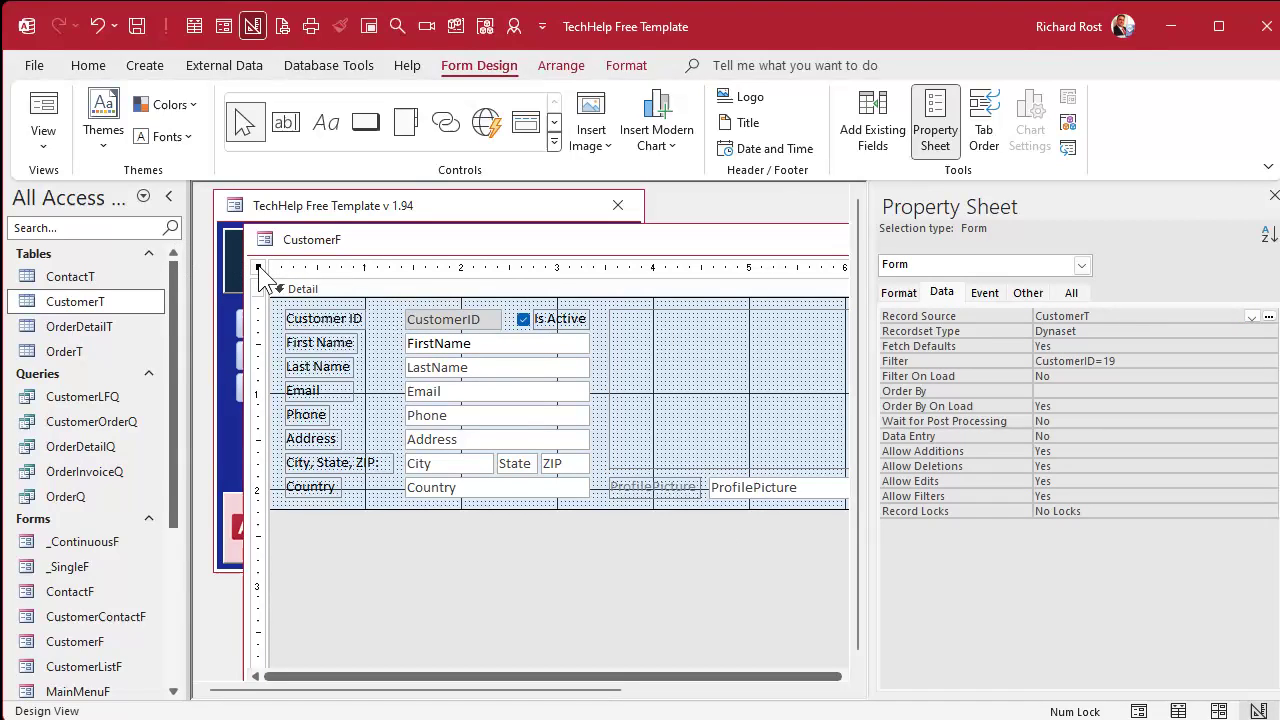
pyautogui.click(1028, 292)
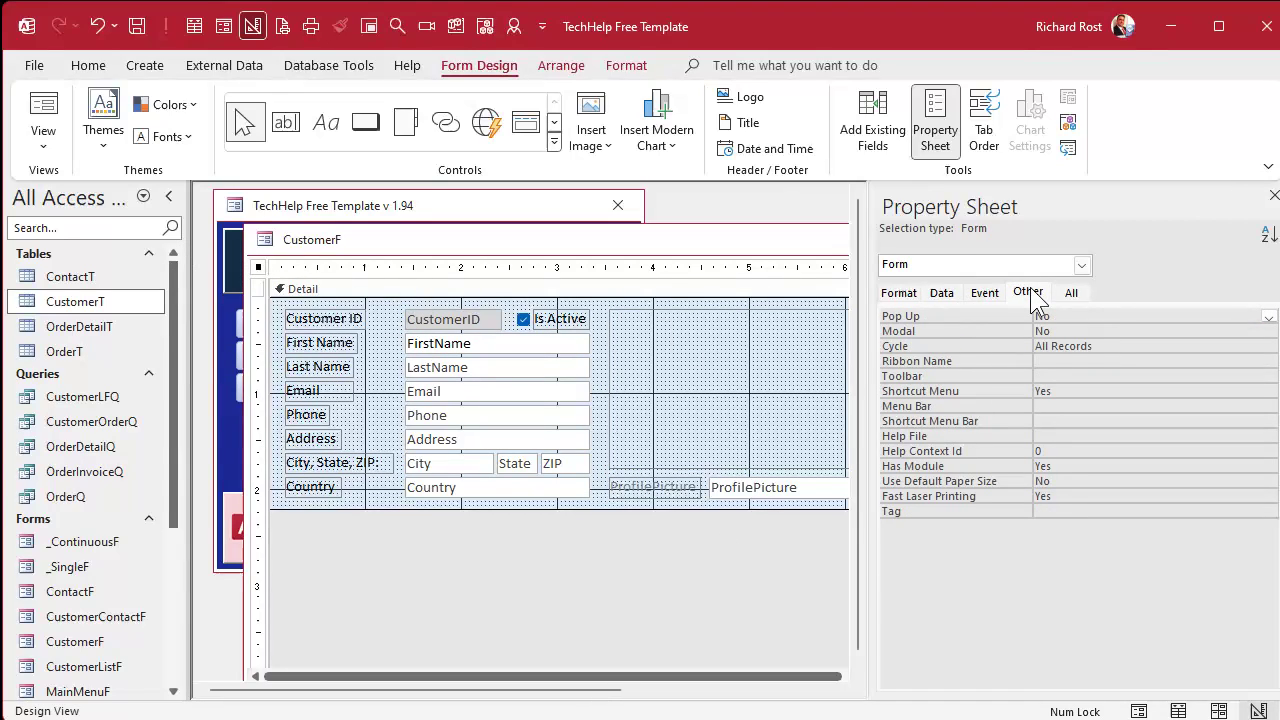
pyautogui.doubleClick(1096, 345)
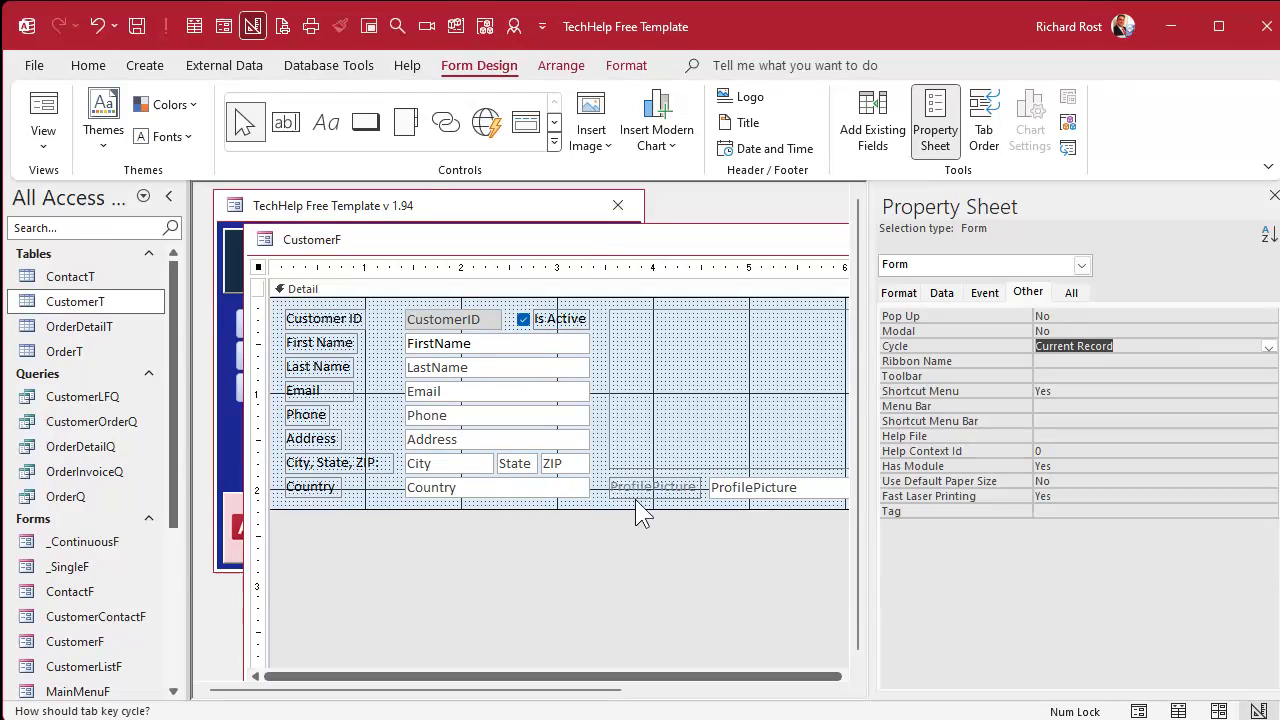
pyautogui.click(1266, 199)
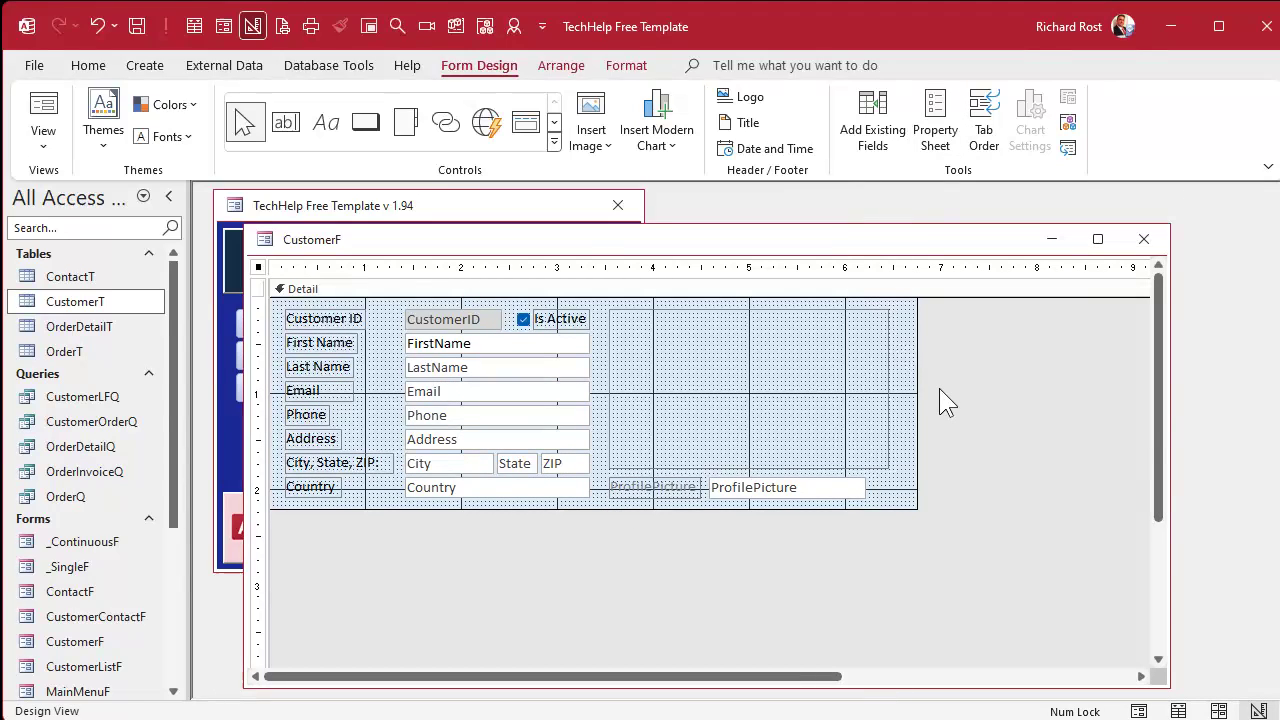
pyautogui.click(1143, 239)
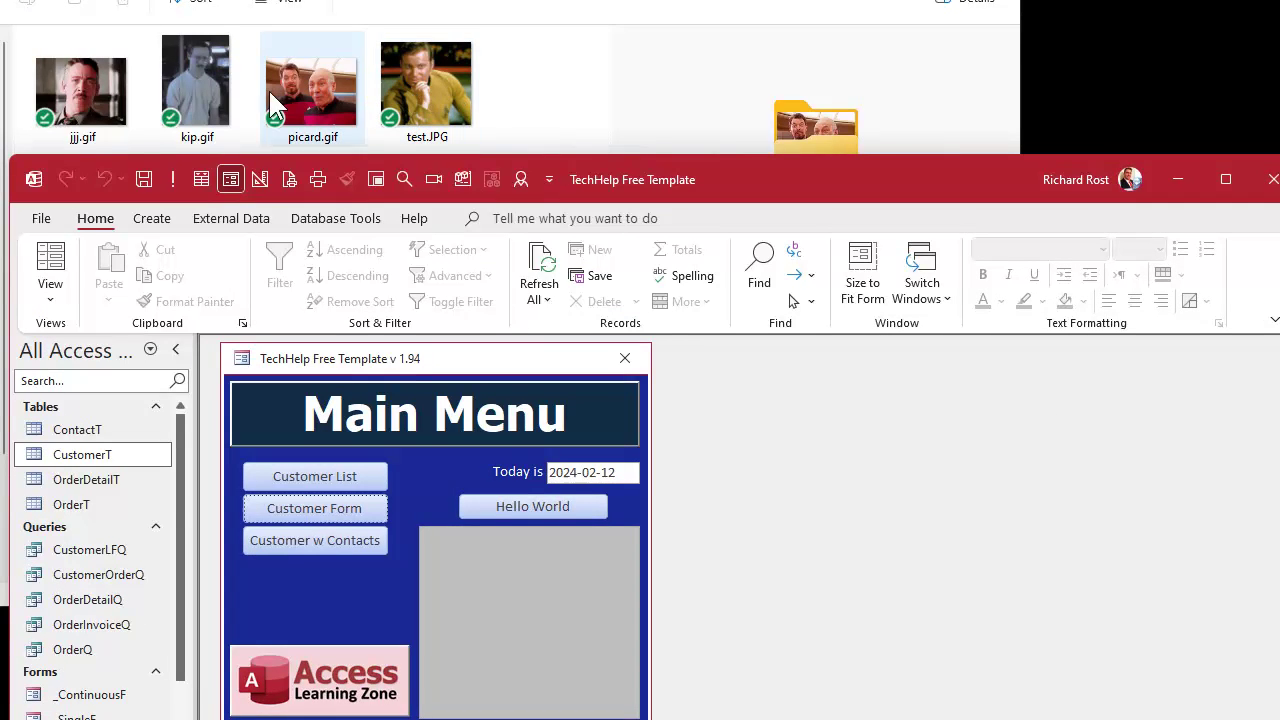
# Step: Open the customer form from the Main Menu and enter jjj.gif as the first customer's ProfilePicture
pyautogui.click(330, 509)
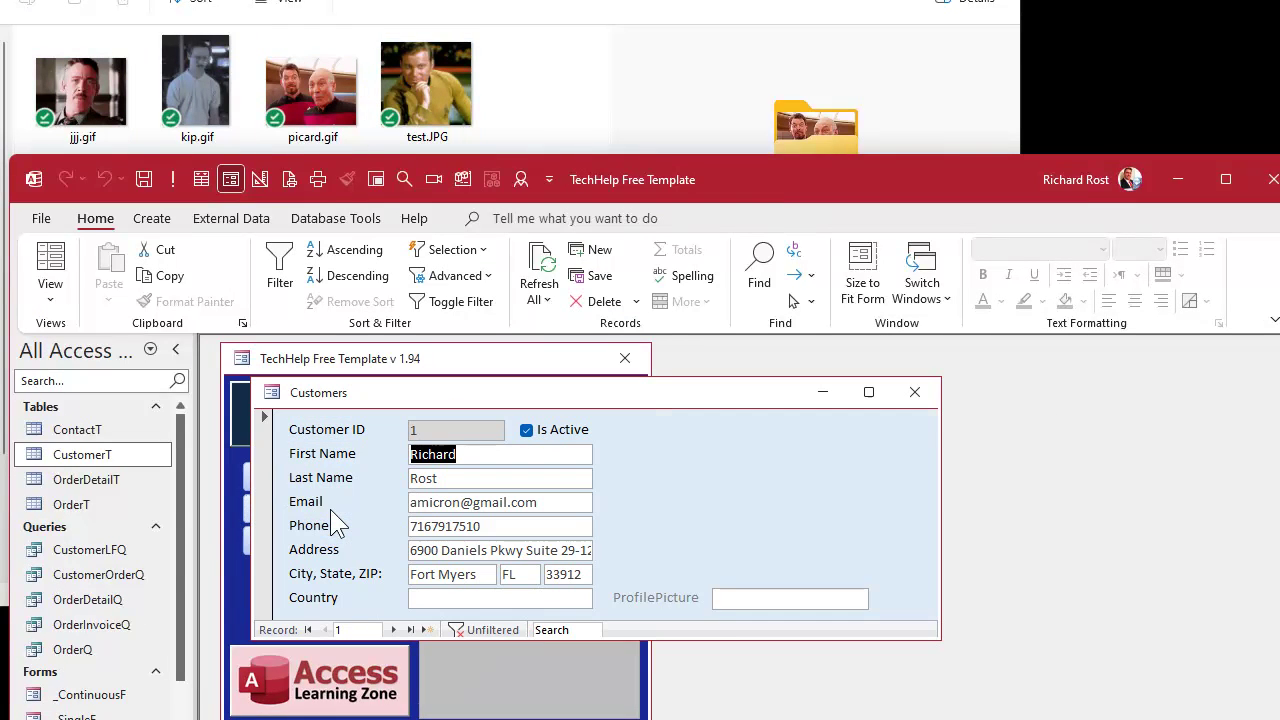
pyautogui.click(766, 597)
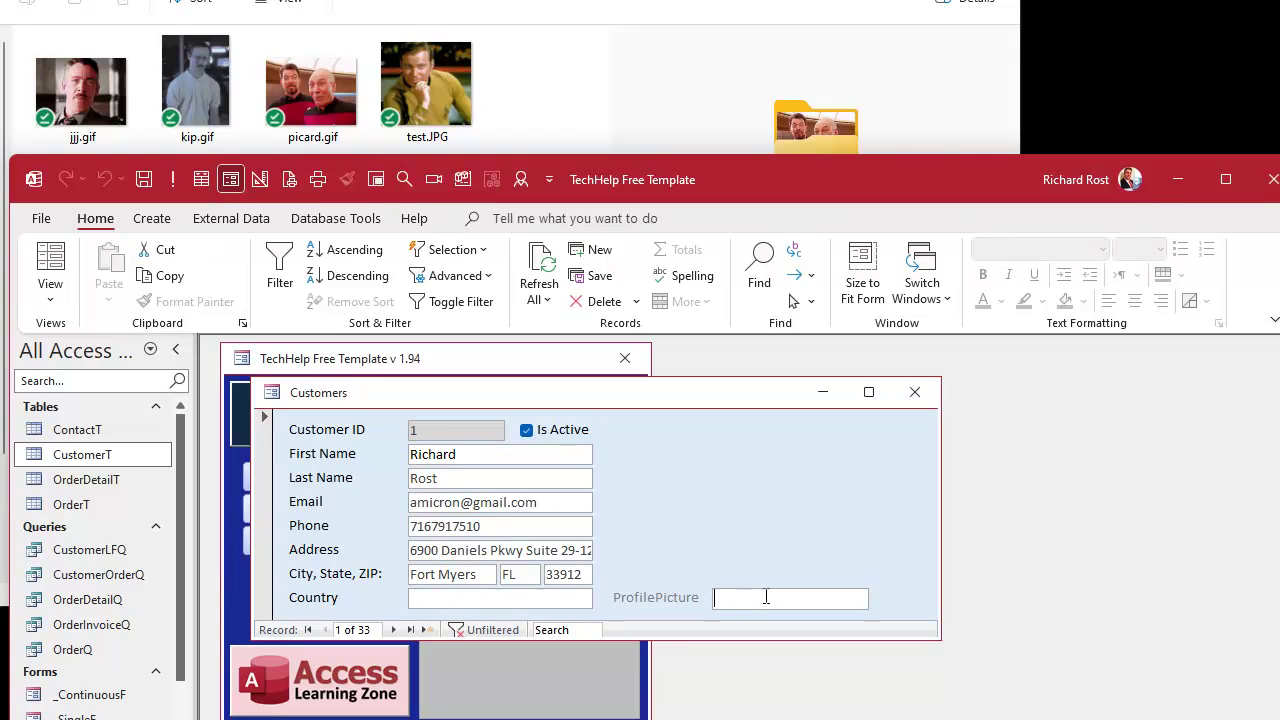
pyautogui.write('j')
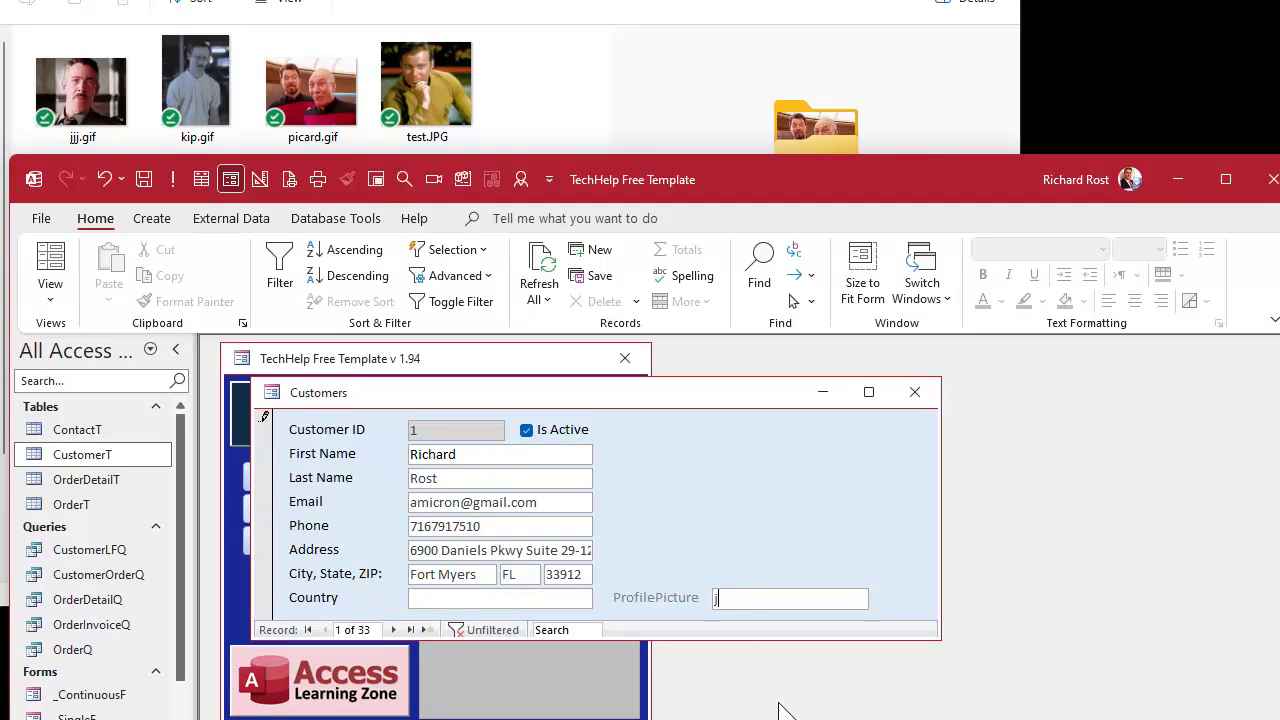
pyautogui.write('jj.gif')
pyautogui.press('Tab')
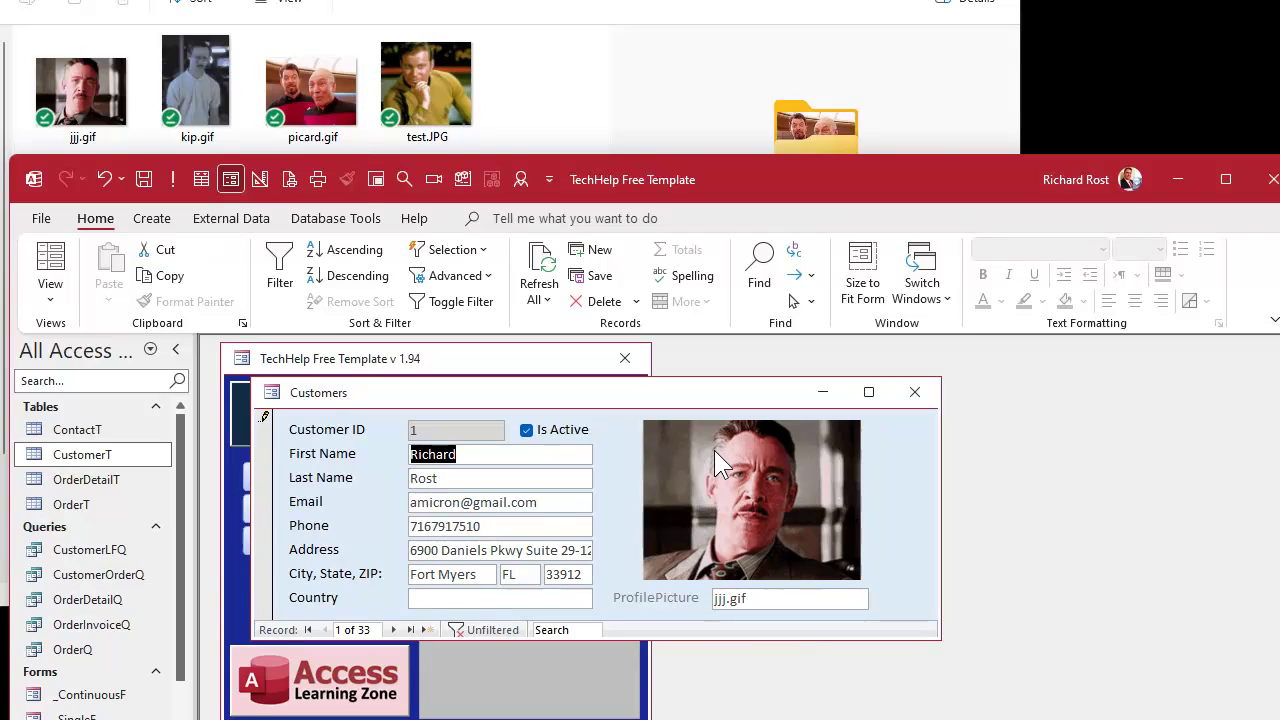
# Step: Go to the second customer record and enter test.jpg as its ProfilePicture
pyautogui.click(394, 630)
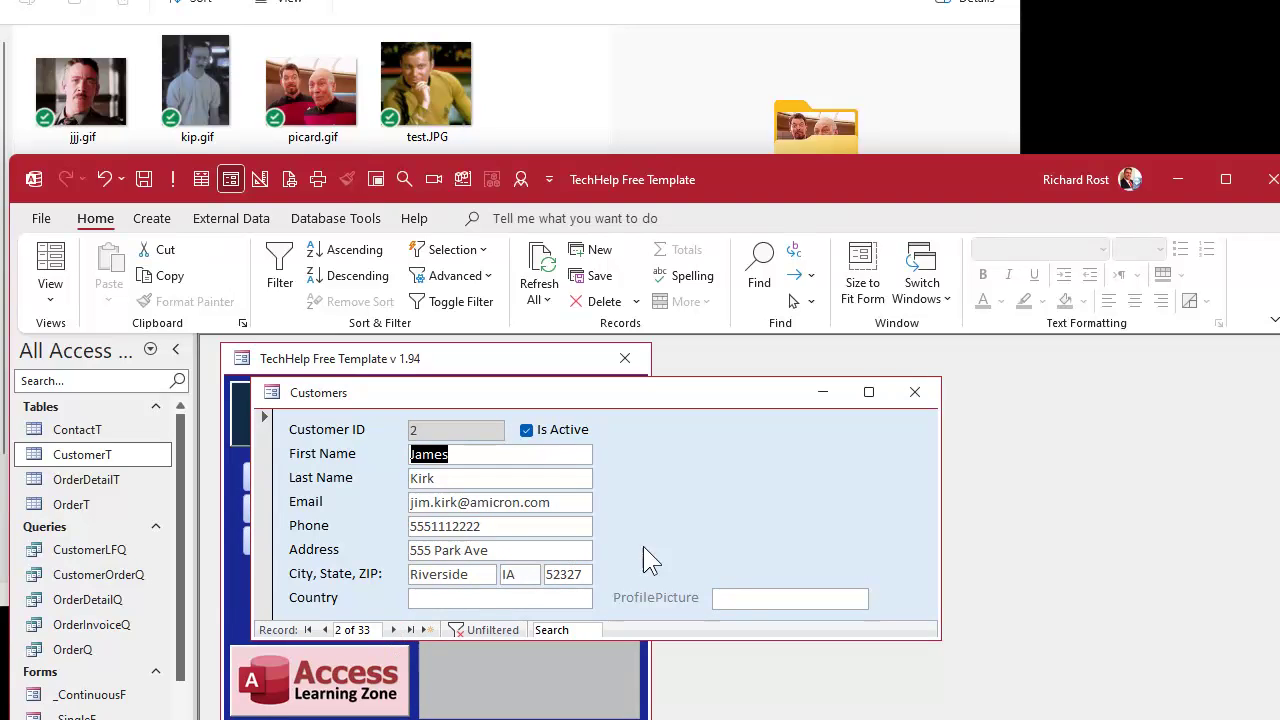
pyautogui.click(761, 600)
pyautogui.write('te')
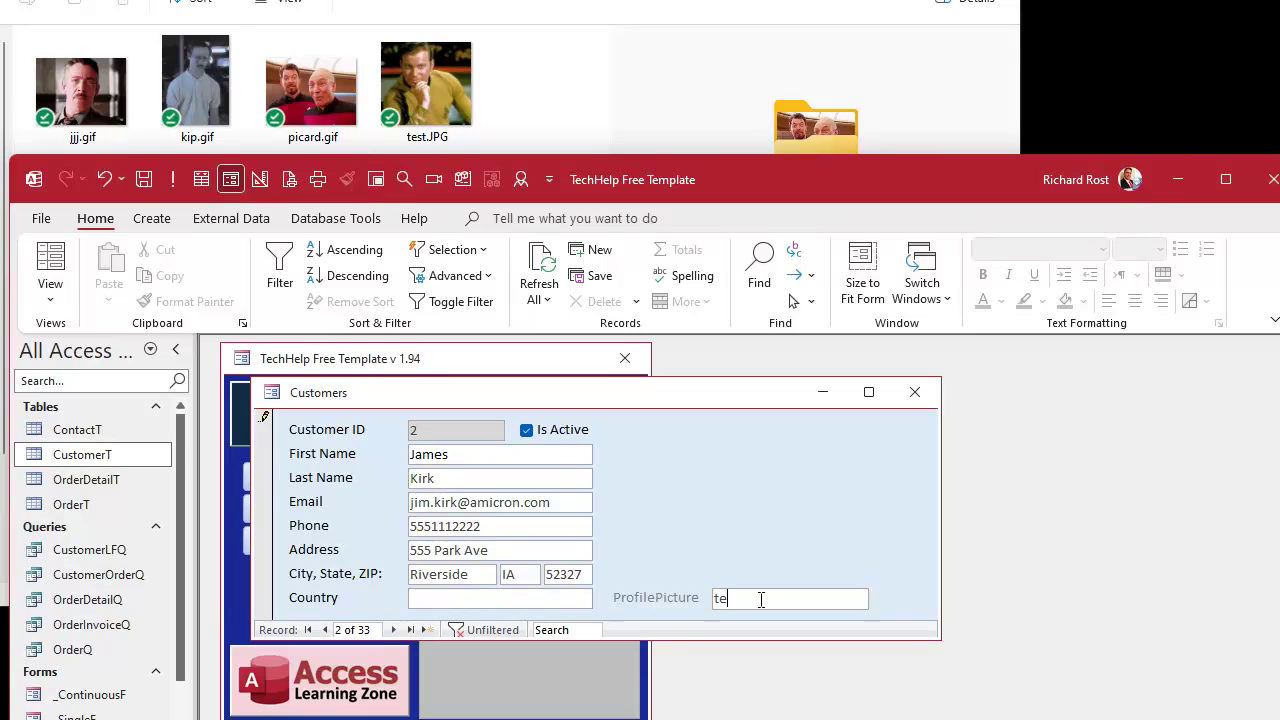
pyautogui.write('st.jpg')
pyautogui.press('Tab')
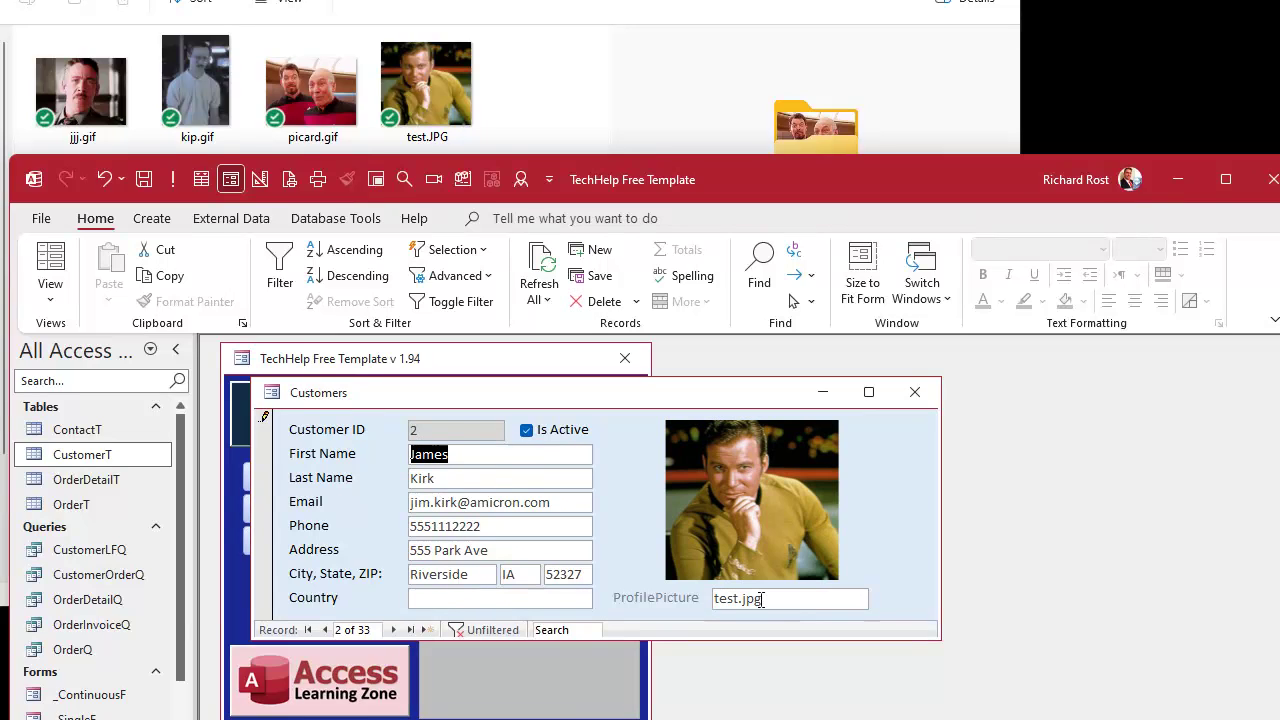
# Step: Check the pictures of the first two customers again, and enter picard.gif as the fourth record's ProfilePicture
pyautogui.click(326, 630)
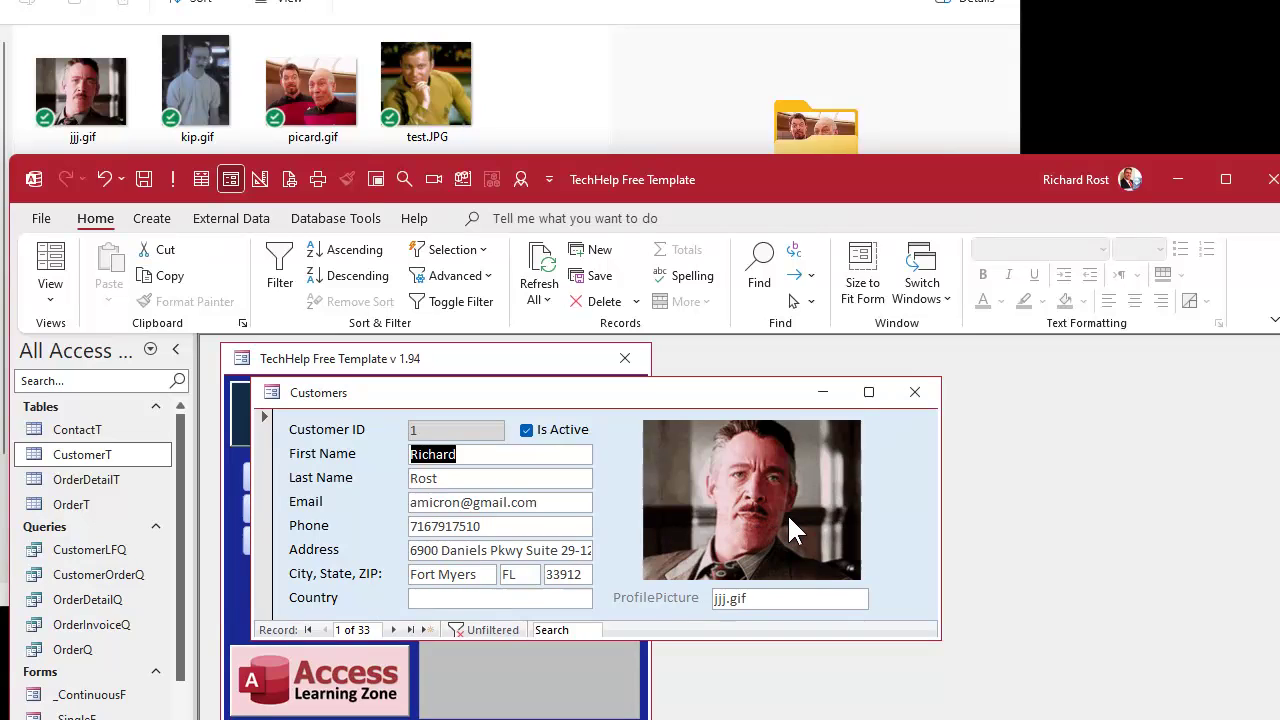
pyautogui.click(394, 630)
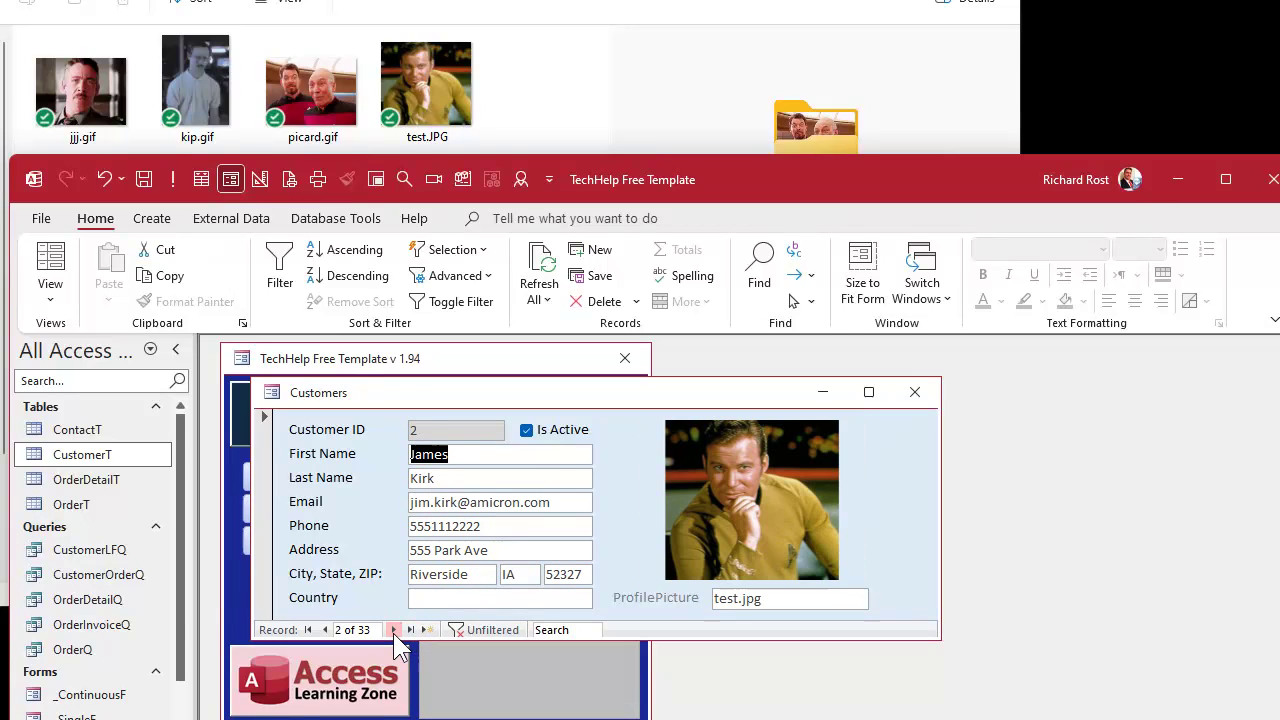
pyautogui.click(394, 630)
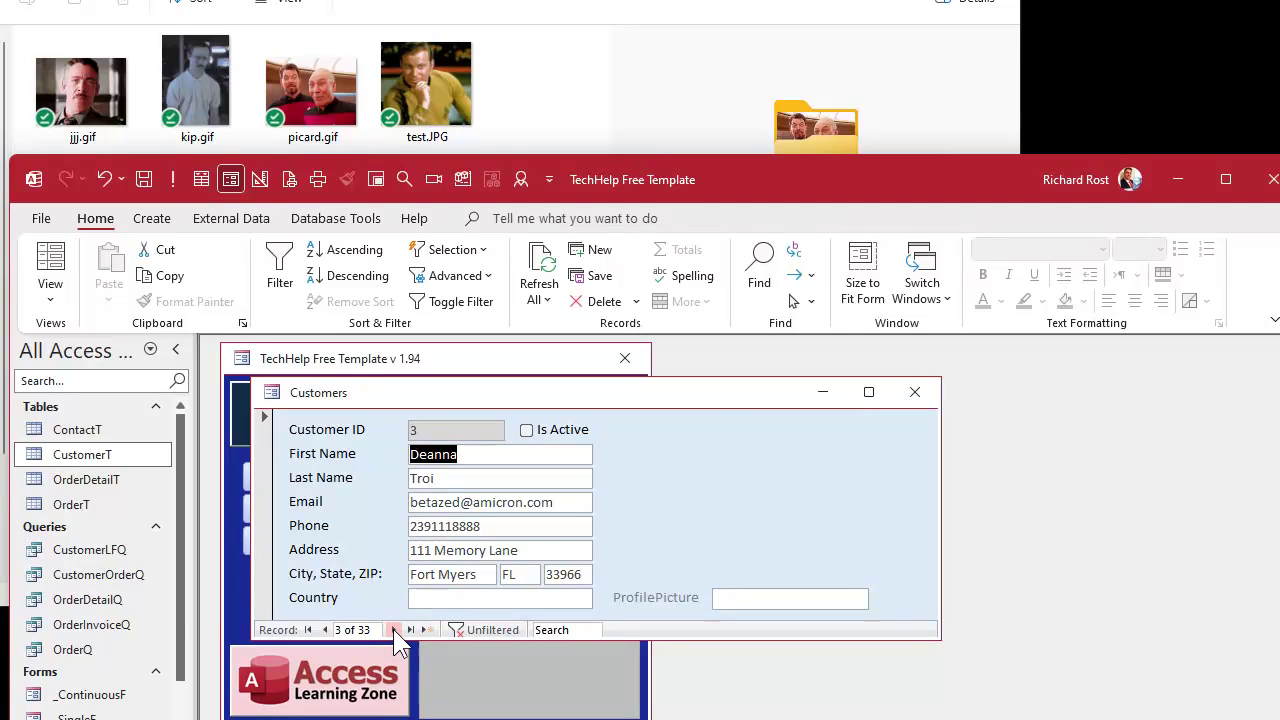
pyautogui.click(394, 630)
pyautogui.click(752, 592)
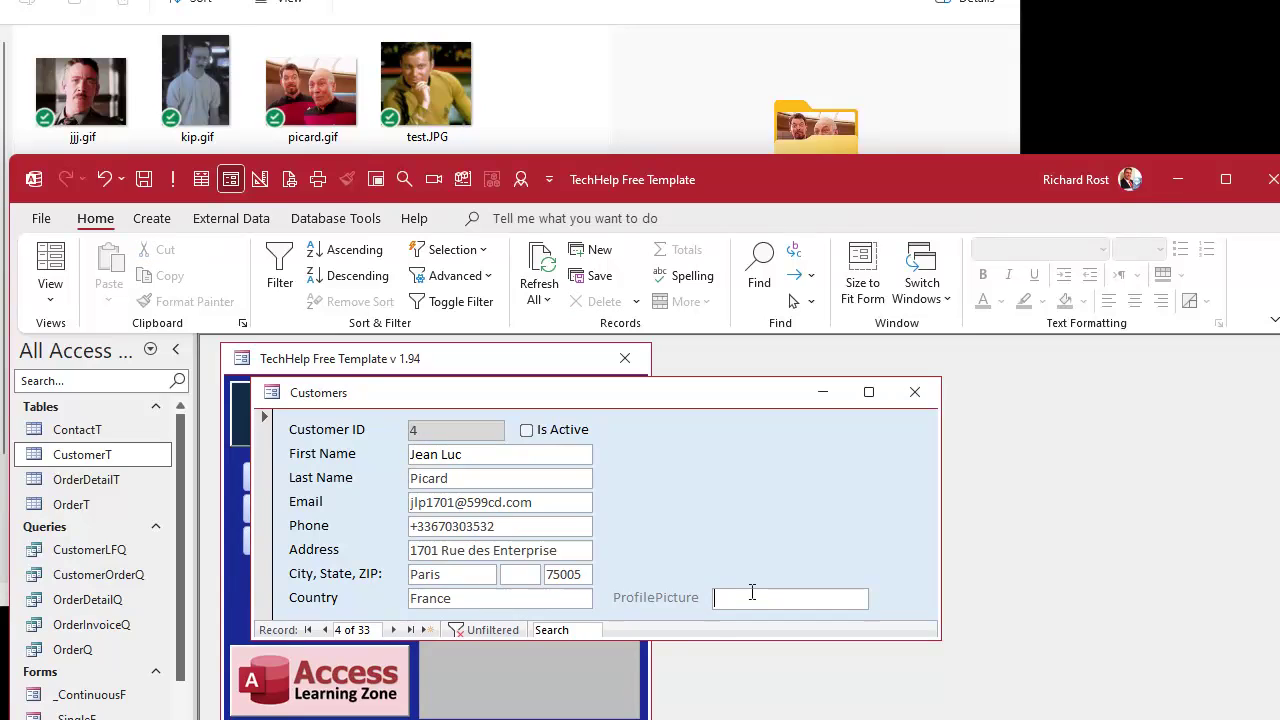
pyautogui.write('picard.gif')
pyautogui.press('Tab')
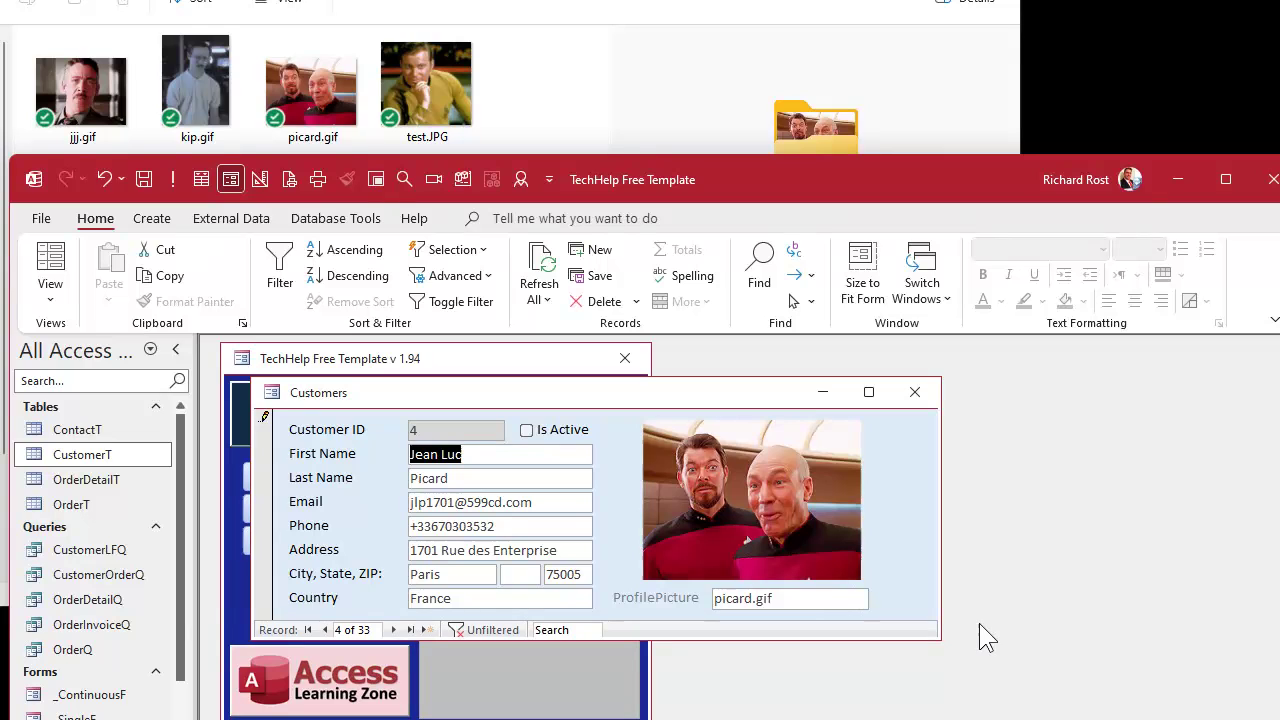
# Step: Switch to File Explorer and open picard.gif from the images folder to view its animation
pyautogui.click(333, 139)
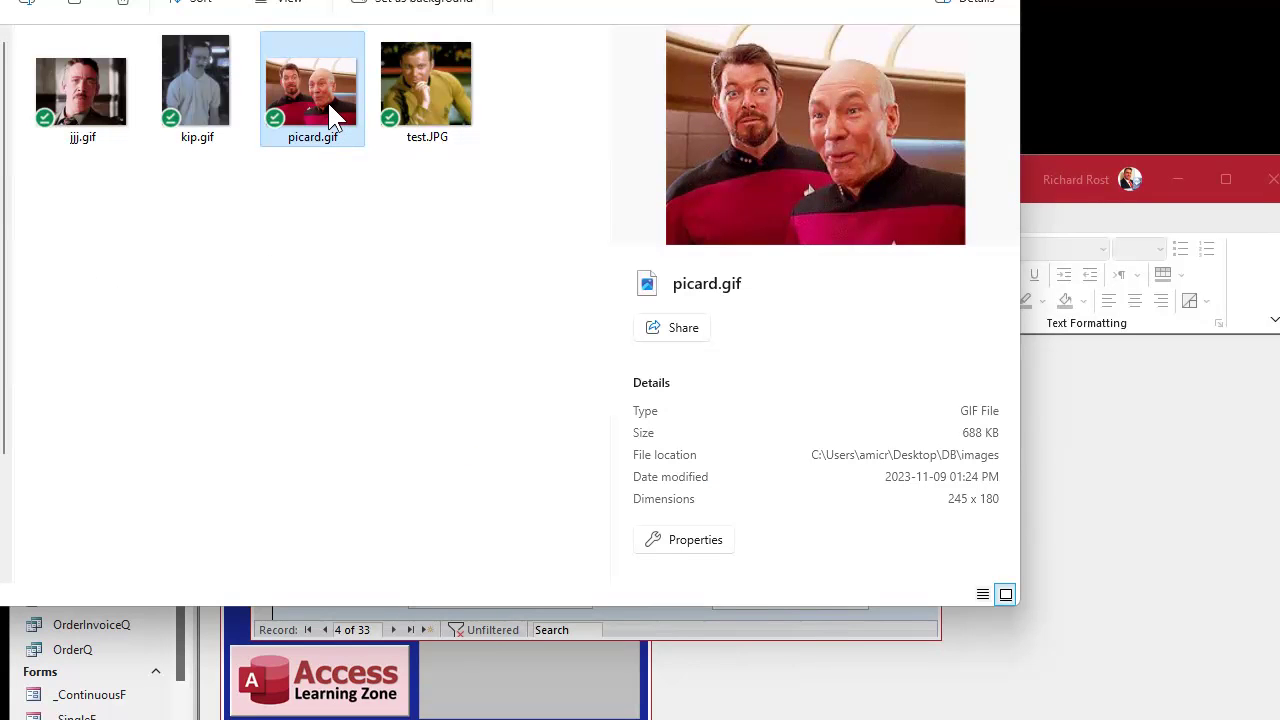
pyautogui.doubleClick(329, 102)
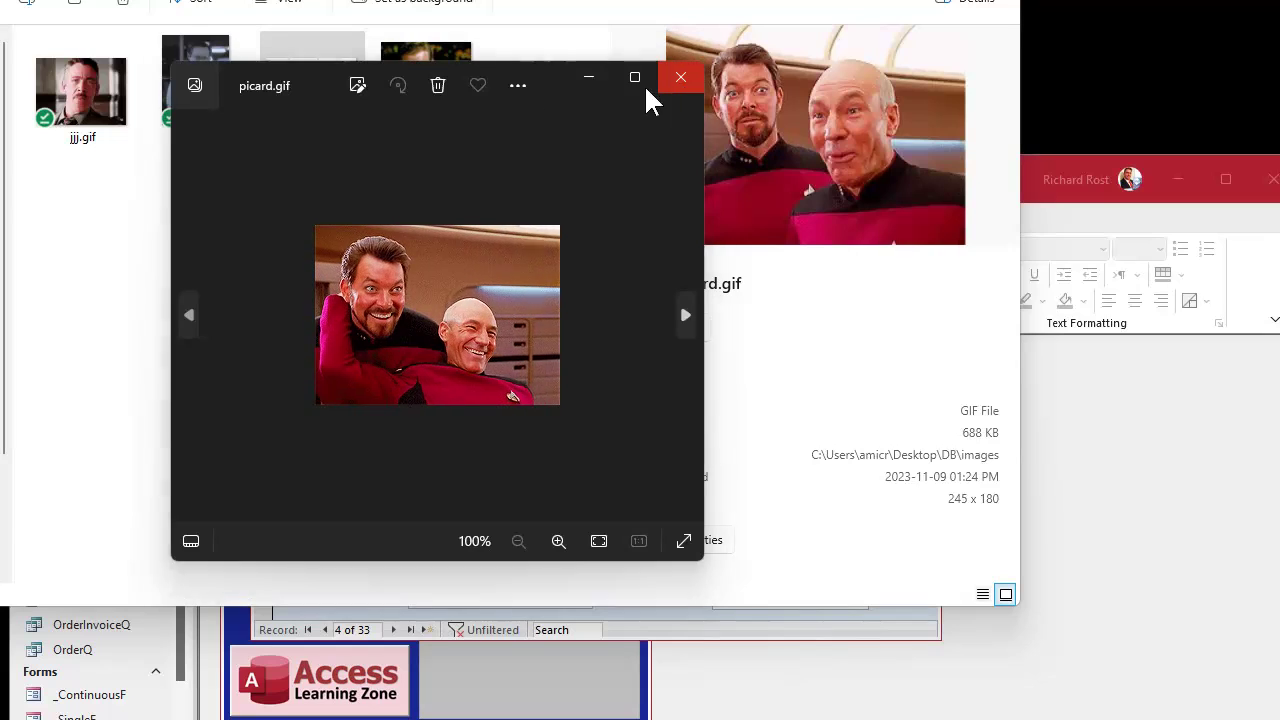
# Step: Close picard.gif, view the jjj.gif and kip.gif animations one after the other, close them, and select test.JPG to preview it
pyautogui.click(680, 77)
pyautogui.doubleClick(97, 76)
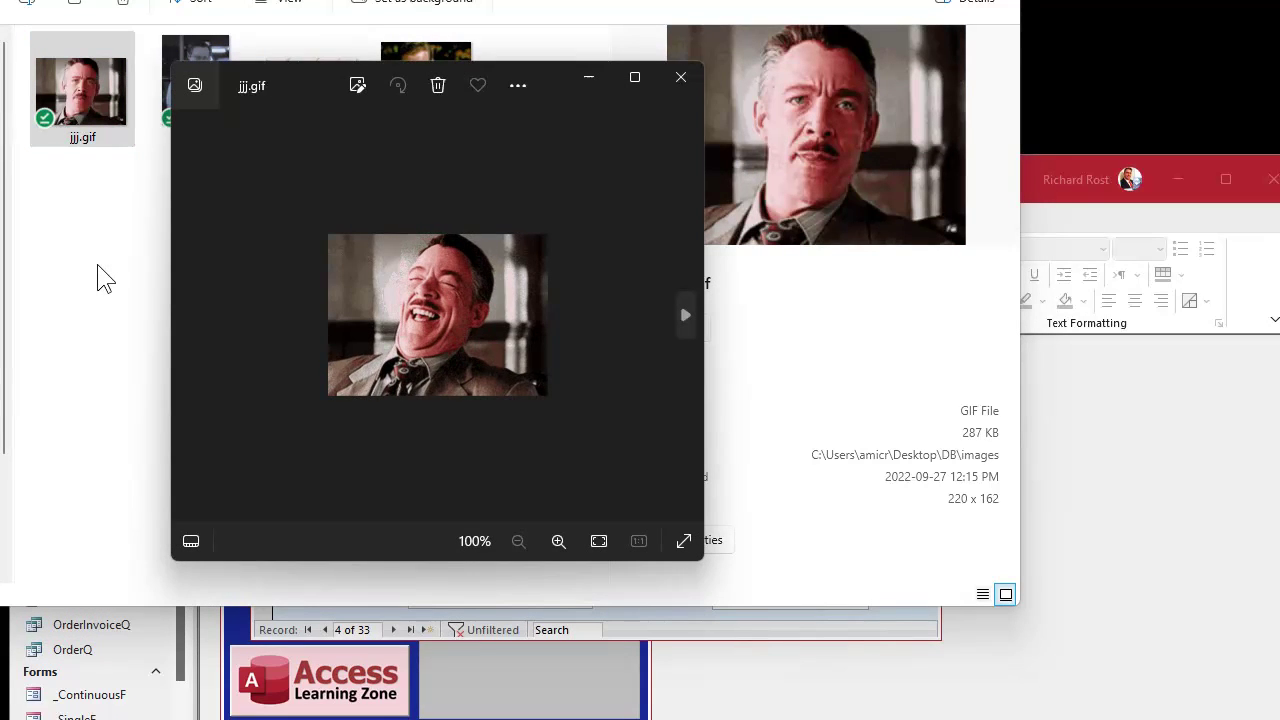
pyautogui.click(680, 78)
pyautogui.doubleClick(203, 75)
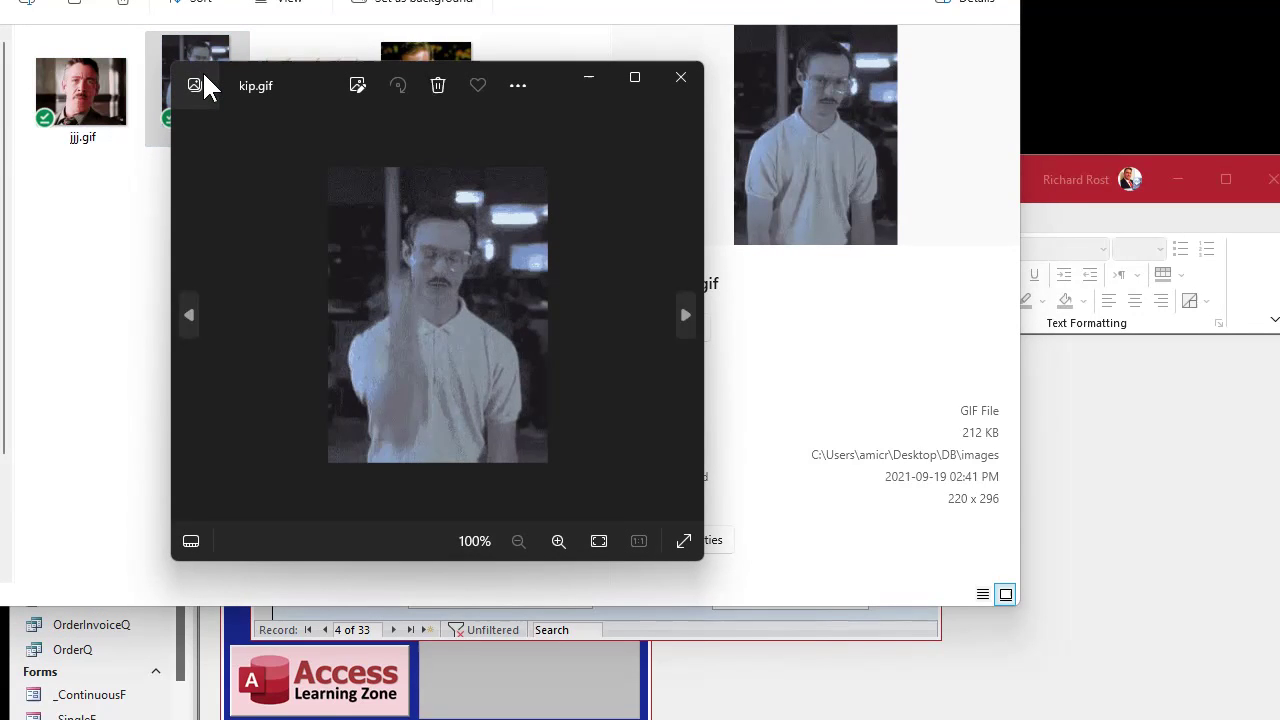
pyautogui.click(678, 80)
pyautogui.click(453, 74)
# Step: Switch back to Access and commit the fourth customer's record by moving to the next record and back
pyautogui.click(1111, 387)
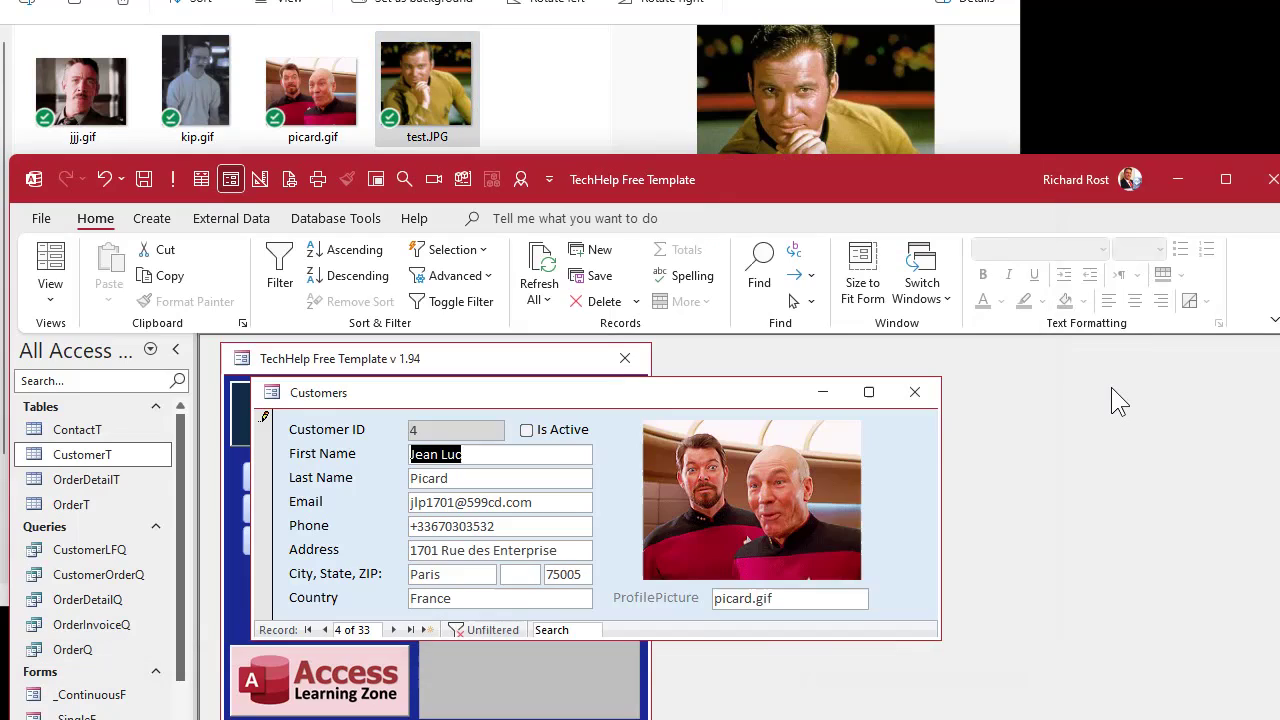
pyautogui.click(396, 629)
pyautogui.click(325, 629)
# Step: Bring File Explorer into view, go up to the DB folder to examine its database file and images subfolder, and return to Access
pyautogui.moveTo(646, 0); pyautogui.dragTo(700, 26)
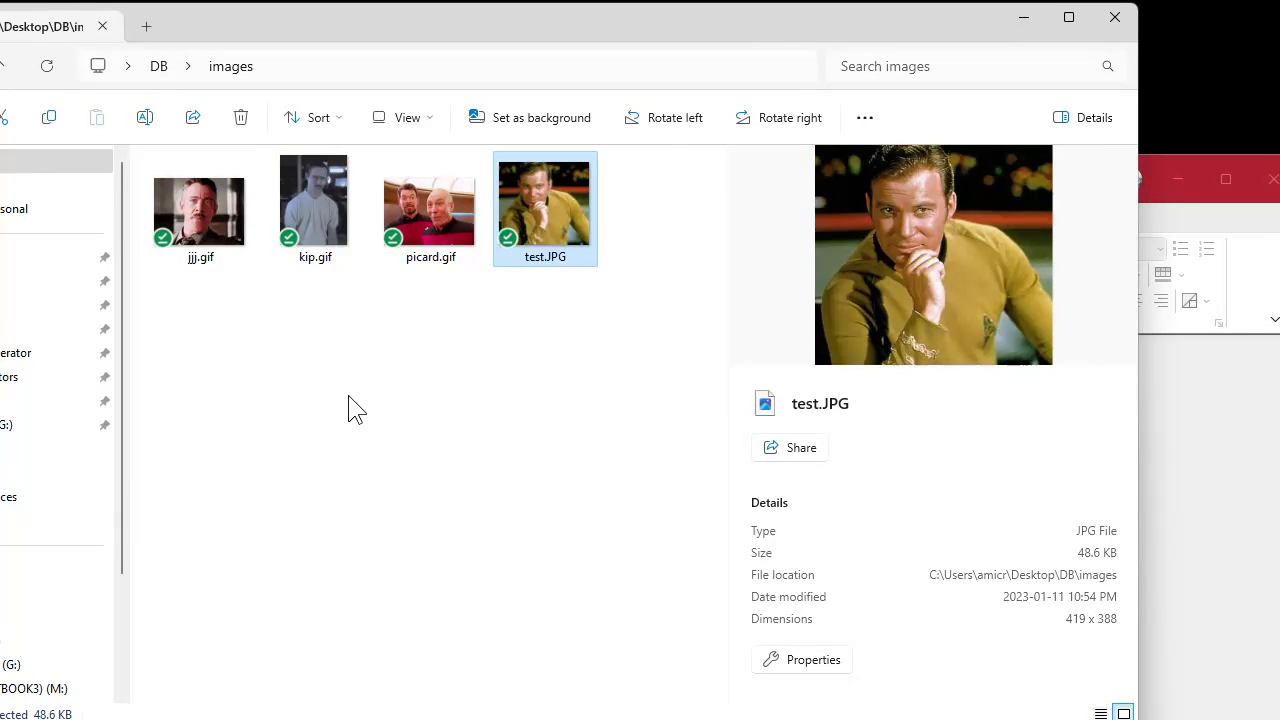
pyautogui.click(5, 67)
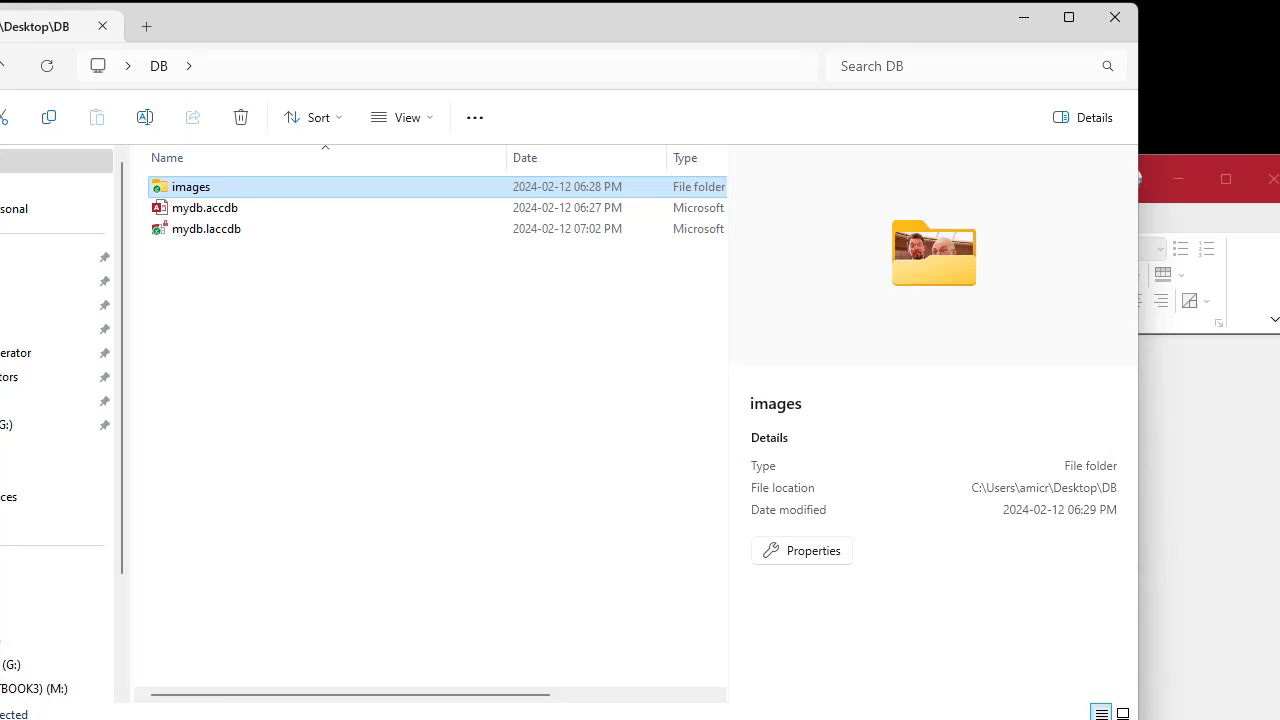
pyautogui.hotkey('alt', 'Tab')
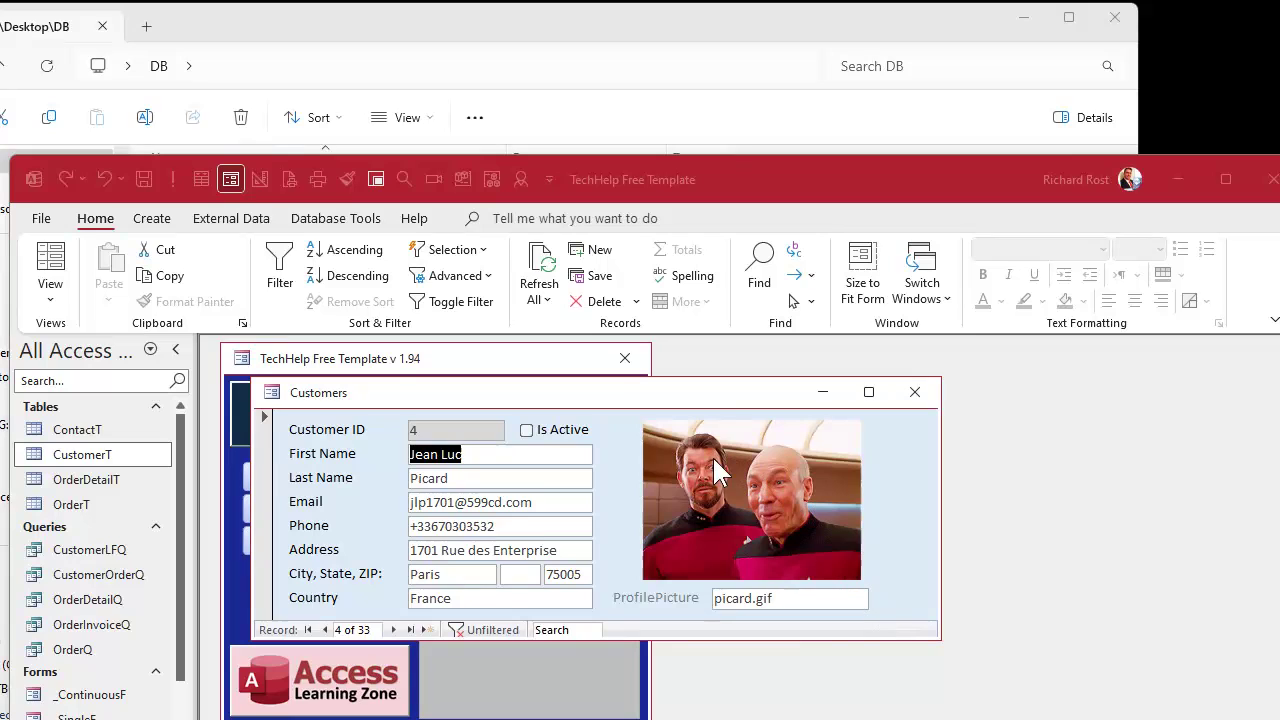
# Step: Switch to File Explorer, reopen the images folder and select kip.gif, and return to the customer form in Access
pyautogui.click(610, 33)
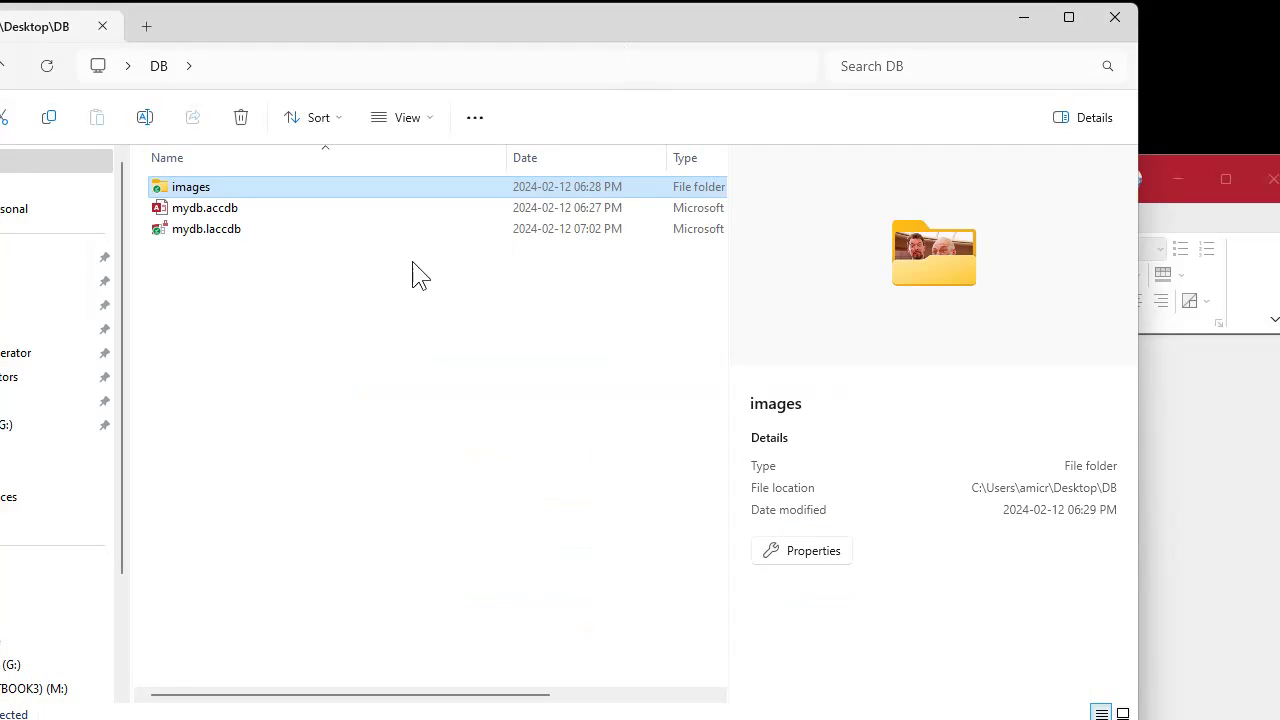
pyautogui.doubleClick(263, 195)
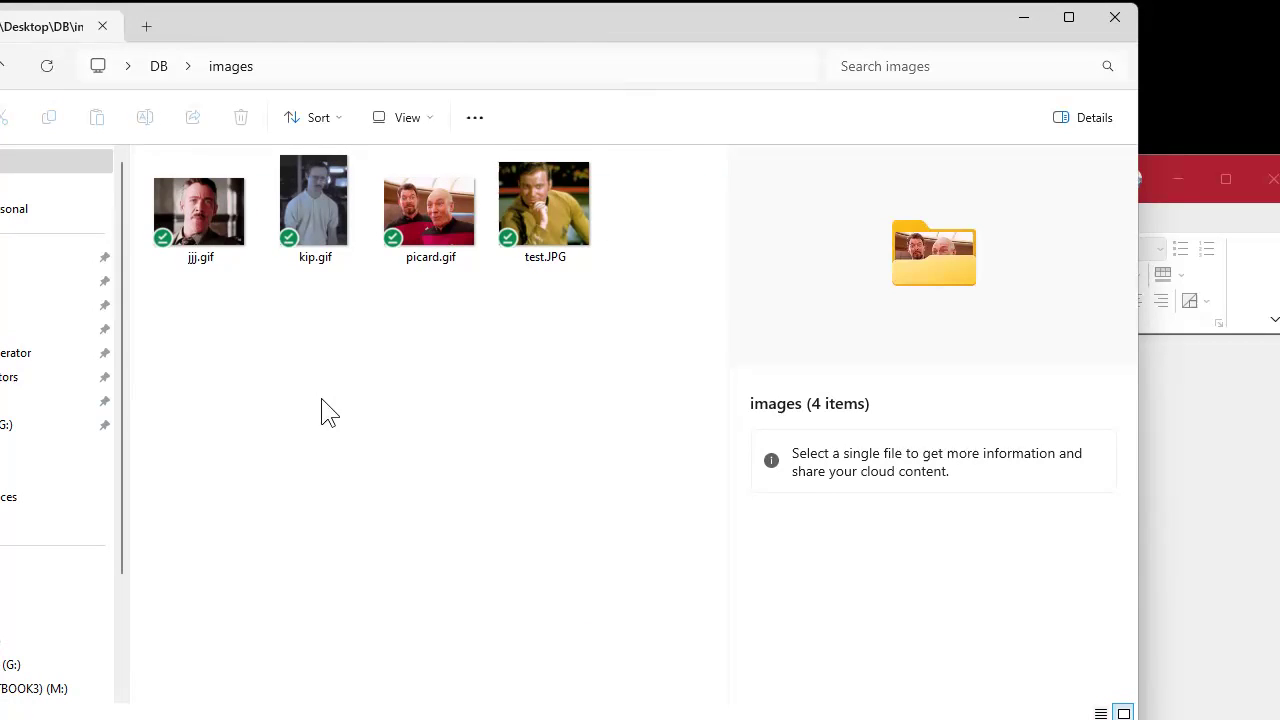
pyautogui.click(325, 195)
pyautogui.click(1168, 424)
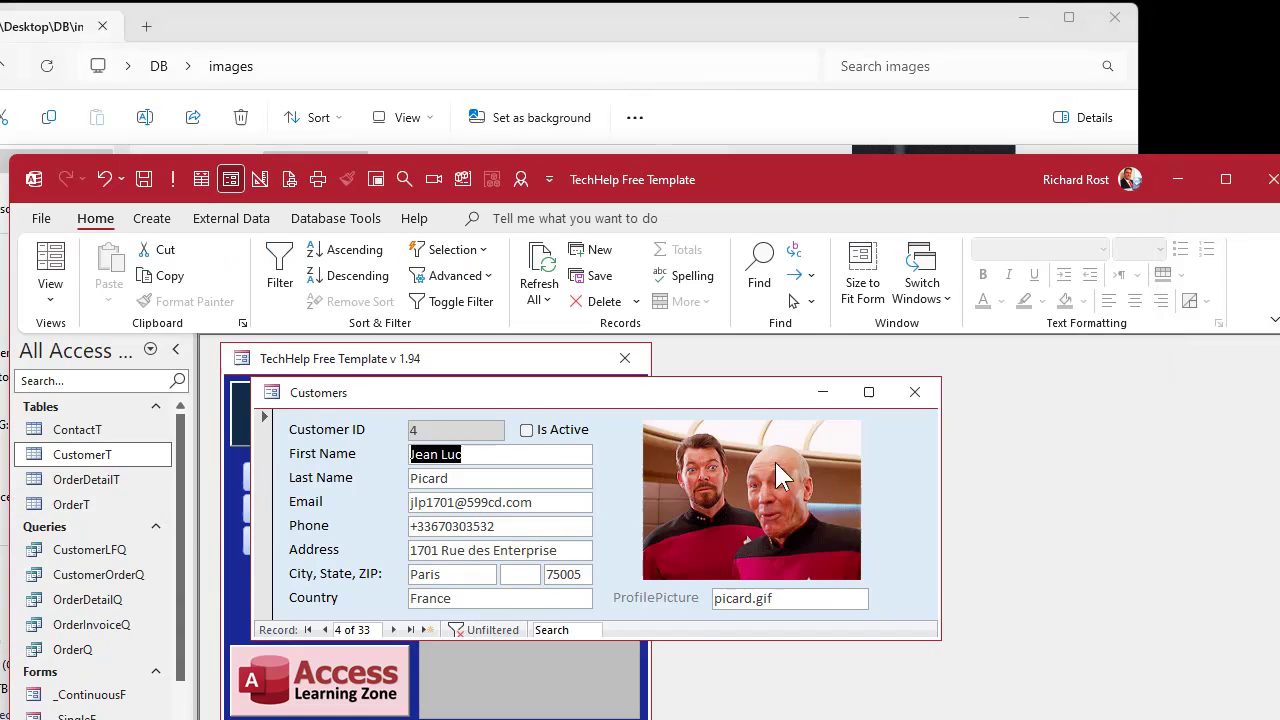